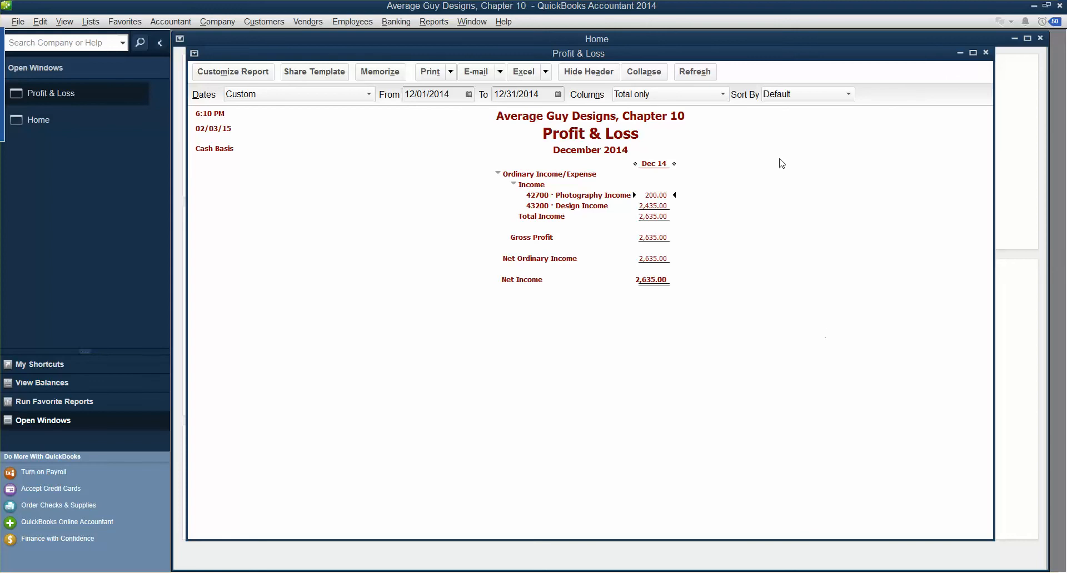
# Close the December 2014 Profit & Loss report, declining to memorize it
pyautogui.click(987, 53)
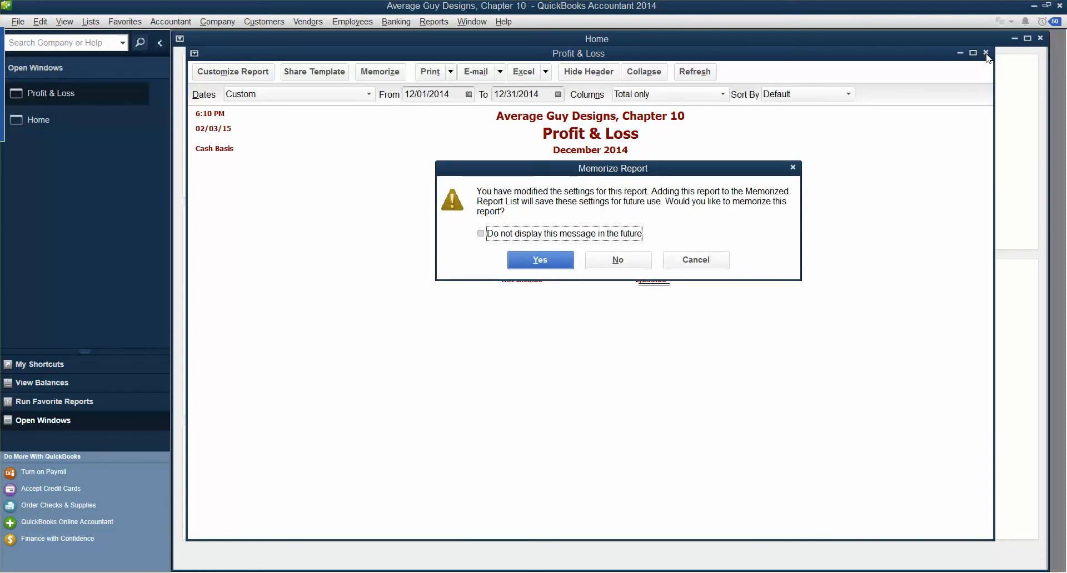
pyautogui.click(616, 260)
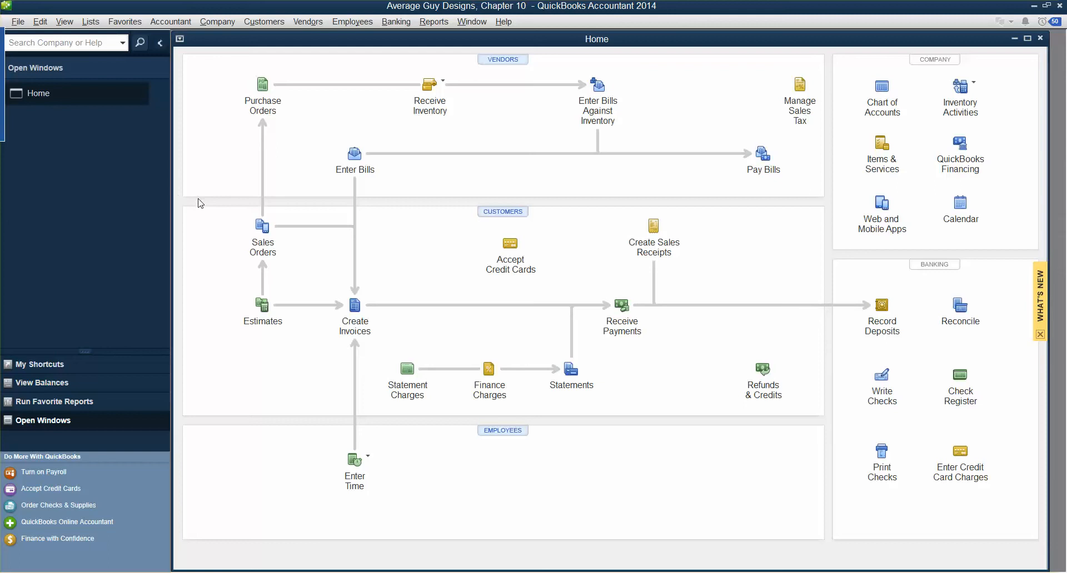
# Set the Summary Reports Basis to Cash in the company Reports & Graphs preferences
pyautogui.click(44, 23)
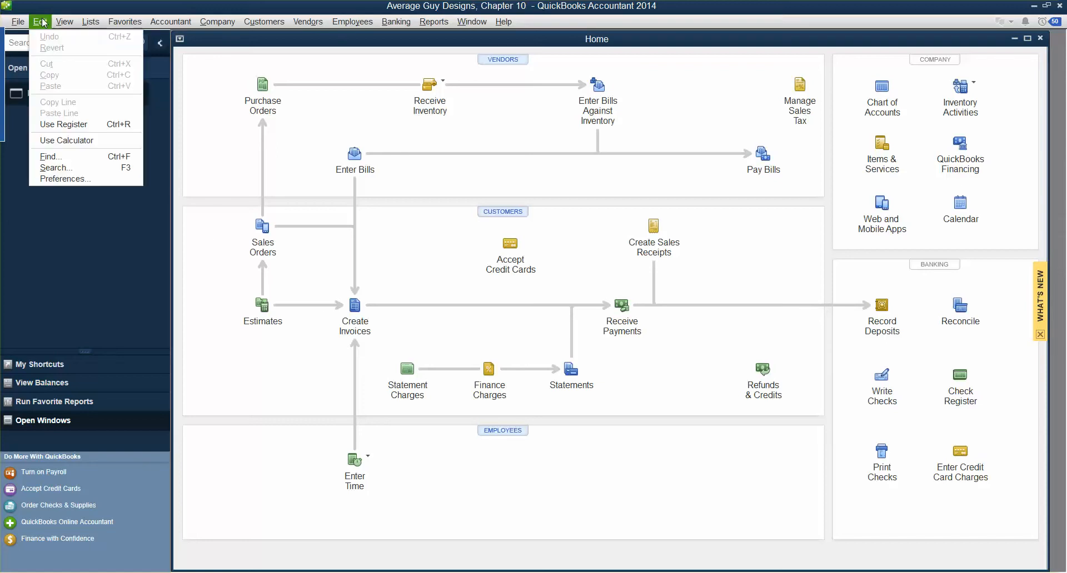
pyautogui.click(52, 177)
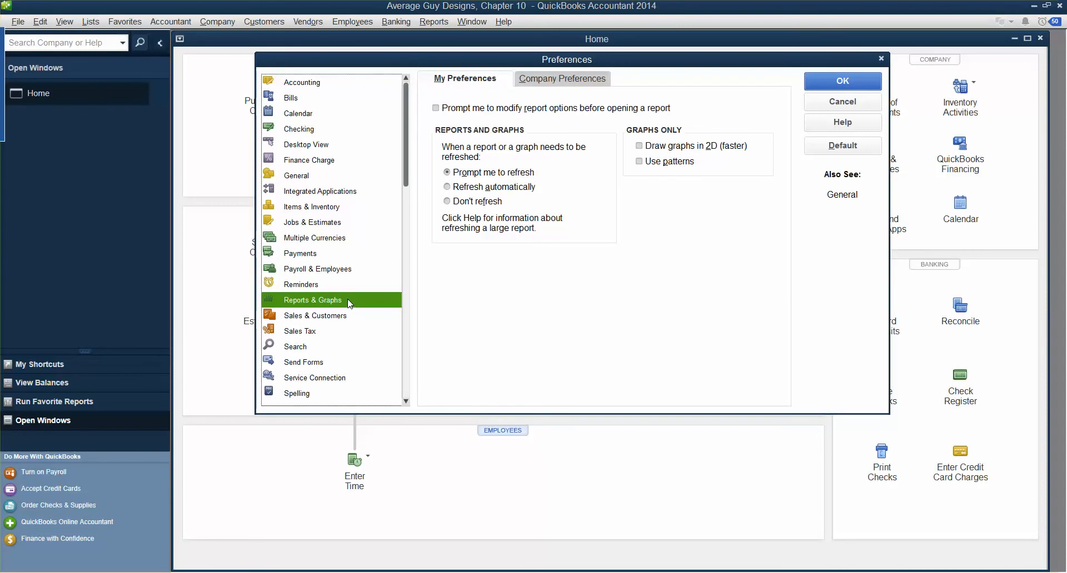
pyautogui.click(563, 79)
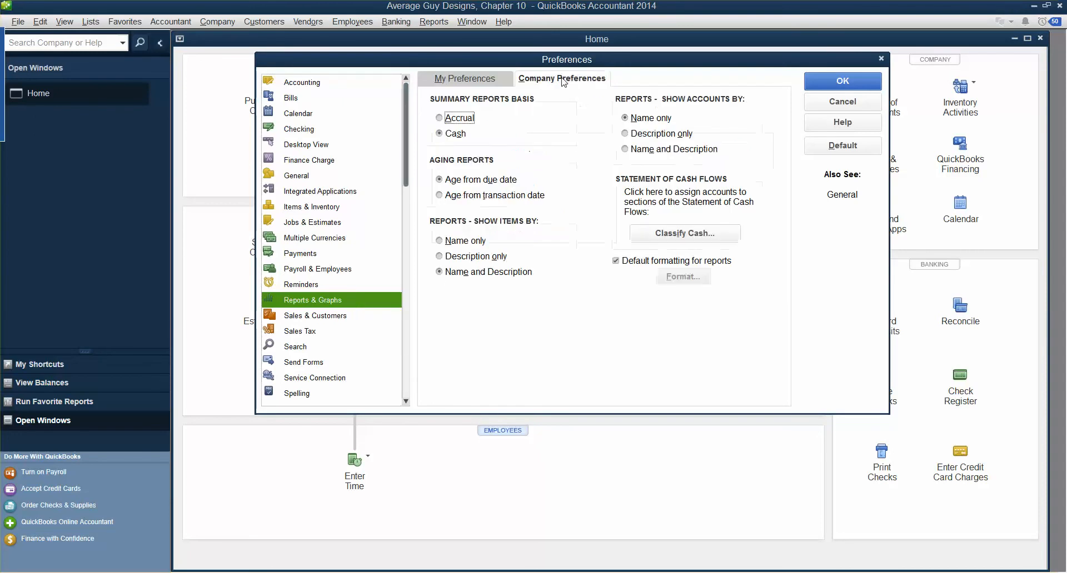
pyautogui.click(441, 136)
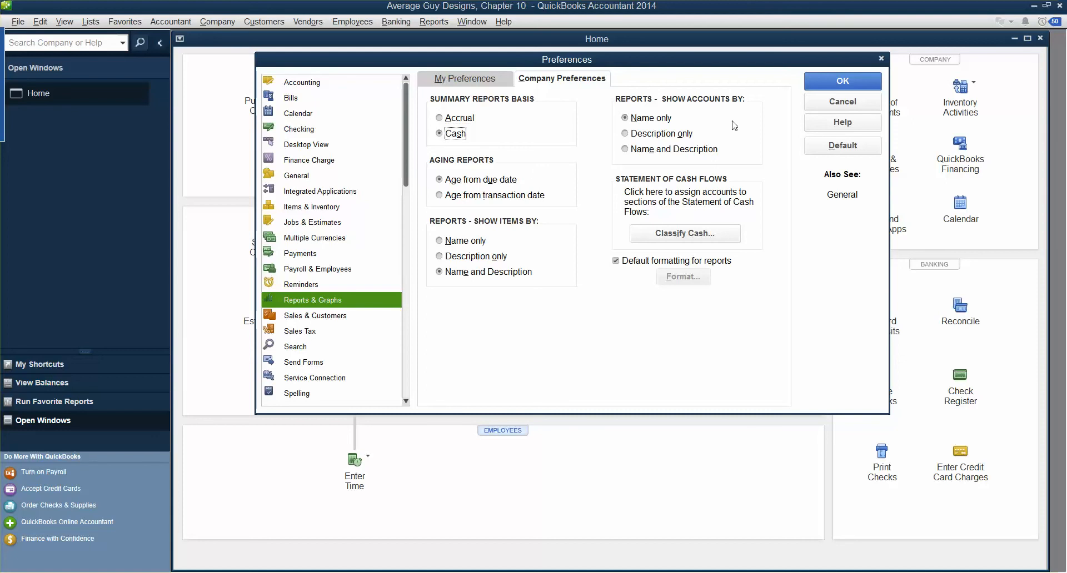
pyautogui.click(873, 83)
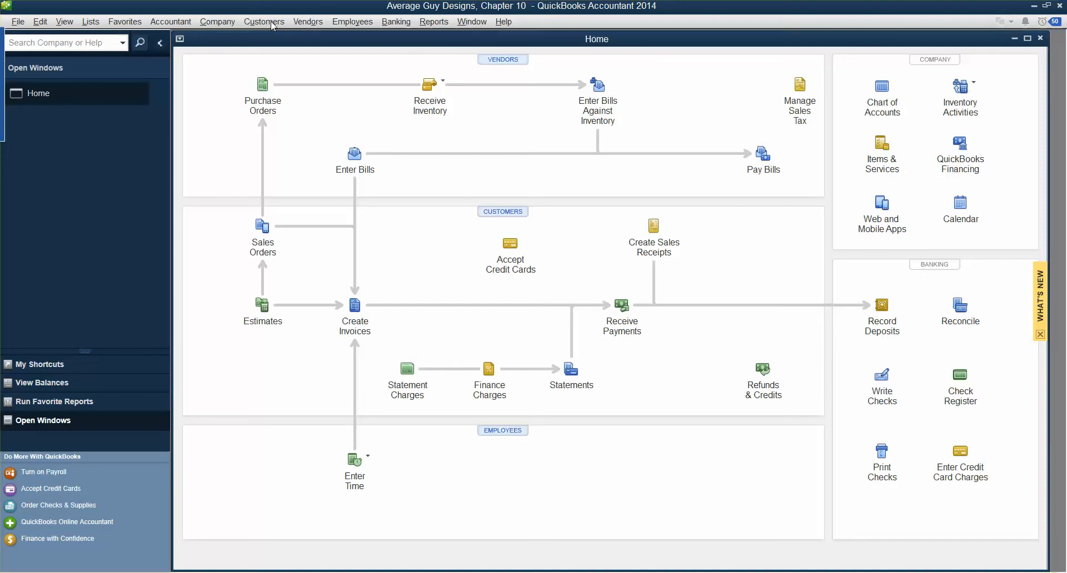
# Run the Profit & Loss Standard report from Company & Financial reports
pyautogui.click(427, 27)
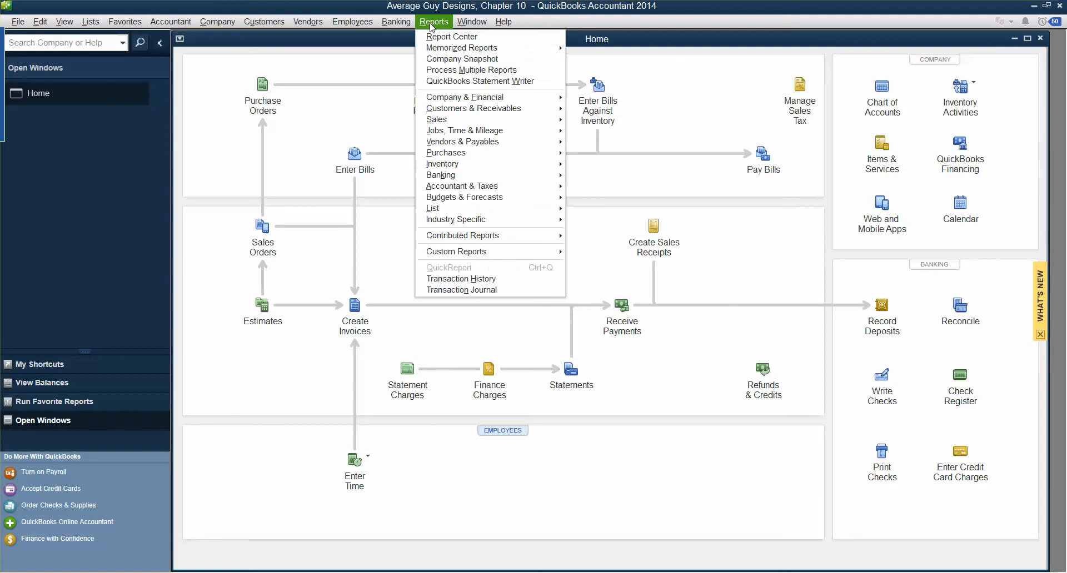
pyautogui.moveTo(458, 109)
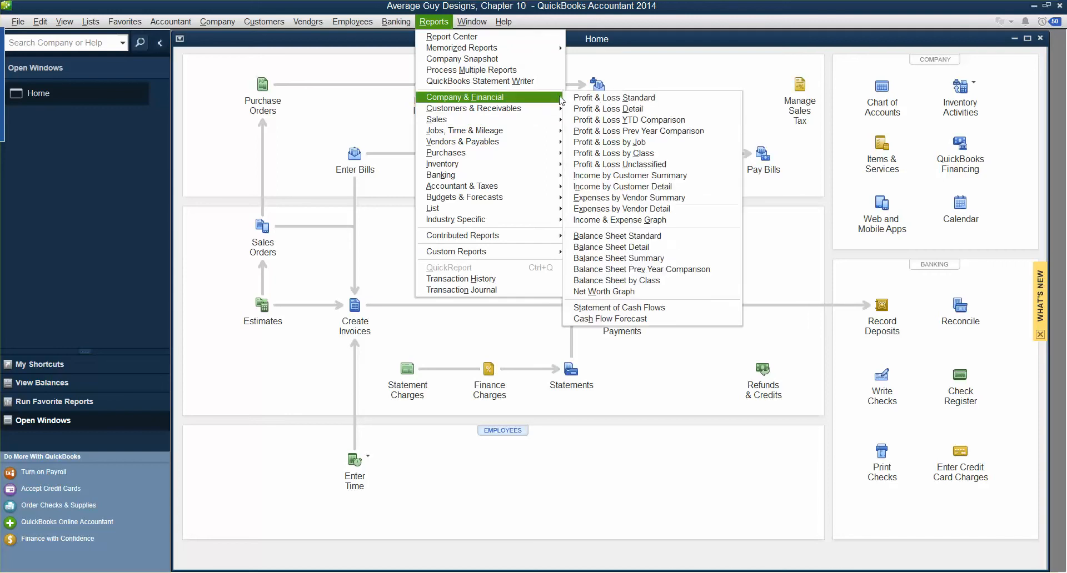
pyautogui.click(597, 98)
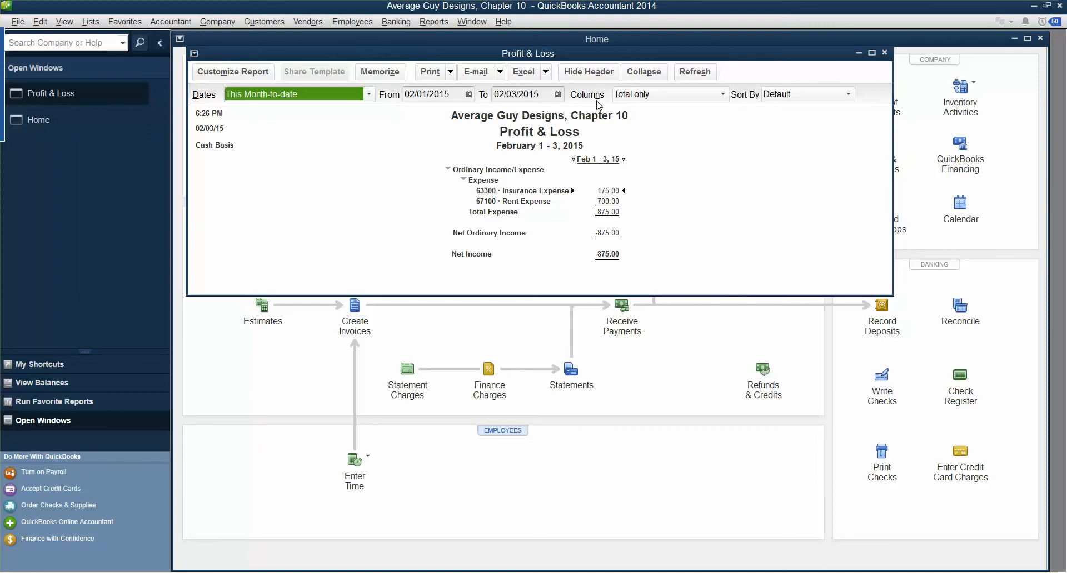
# Set the report dates from 12/01/2014 to 12/31/2014 and refresh it
pyautogui.click(469, 94)
pyautogui.click(416, 115)
pyautogui.click(416, 115)
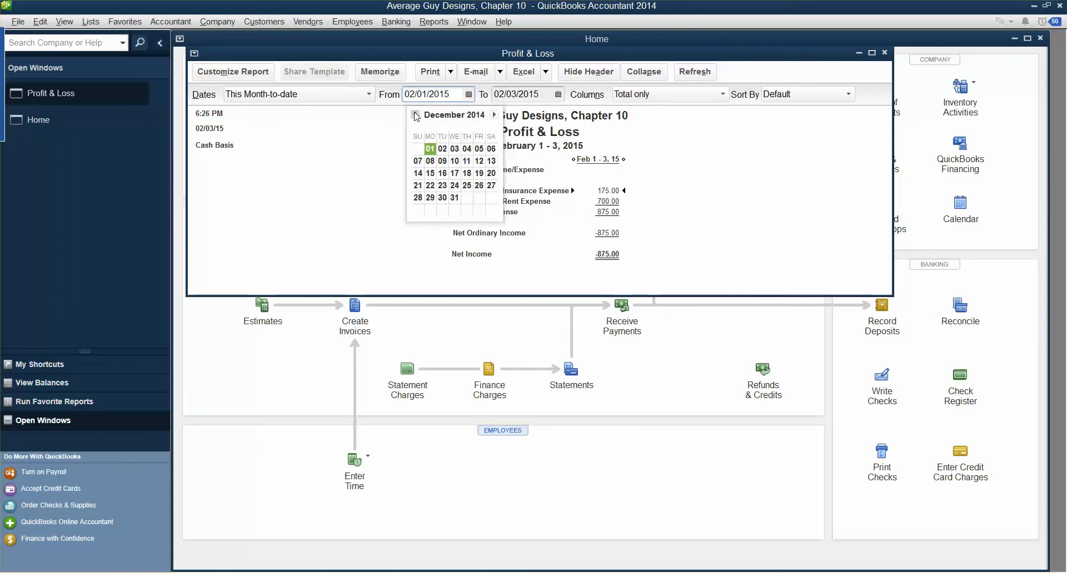
pyautogui.click(430, 149)
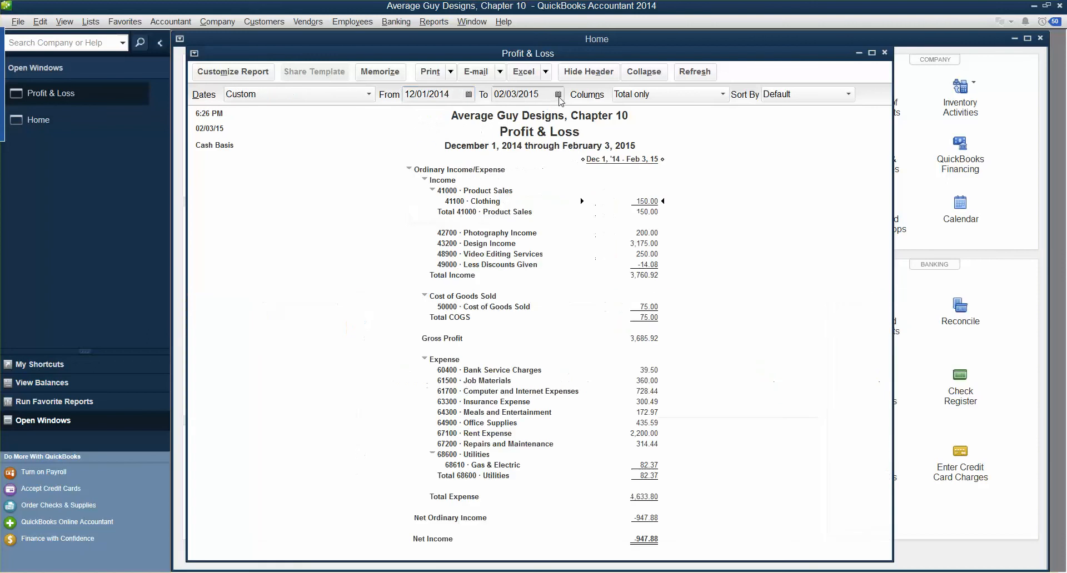
pyautogui.click(558, 93)
pyautogui.click(504, 115)
pyautogui.click(504, 115)
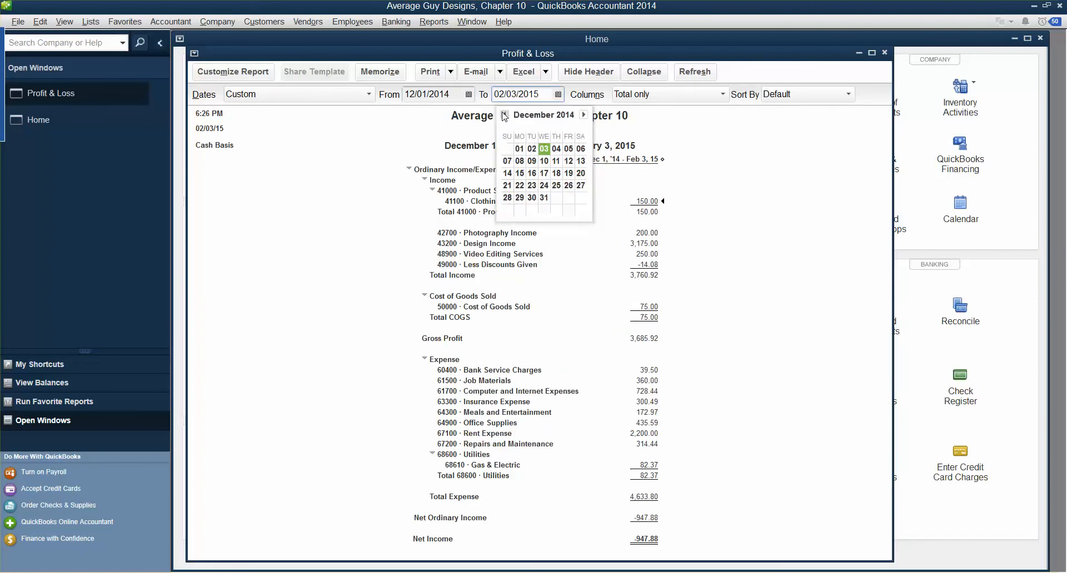
pyautogui.click(544, 198)
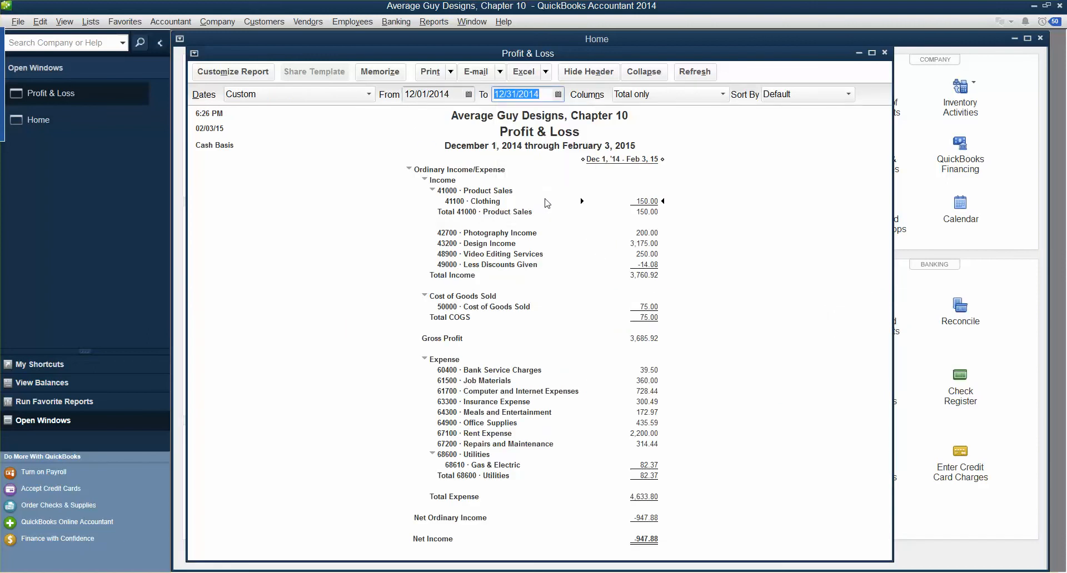
pyautogui.click(694, 73)
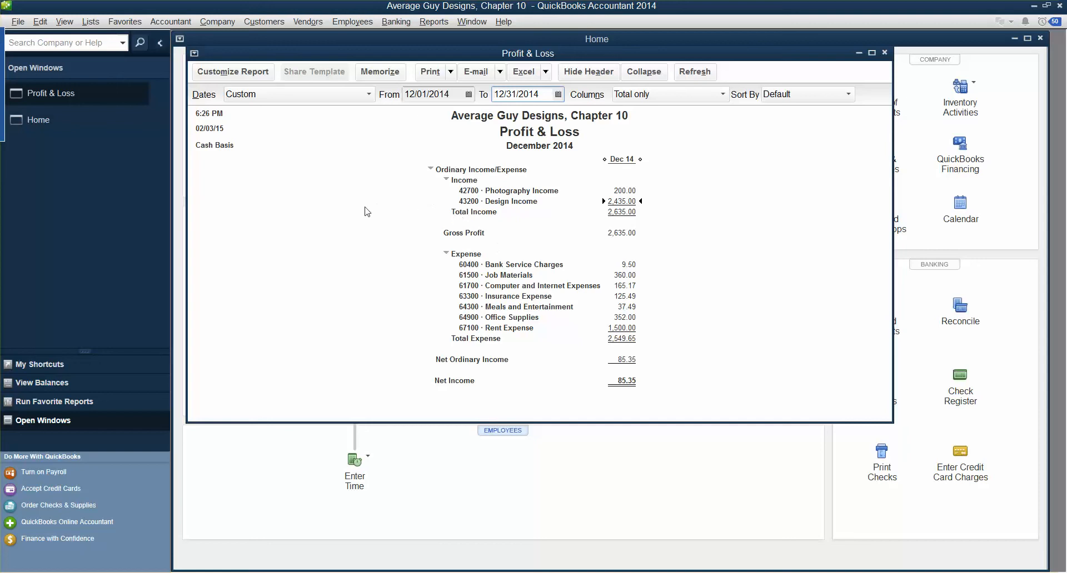
# Filter the report to All ordinary income accounts and resize the report window
pyautogui.click(220, 71)
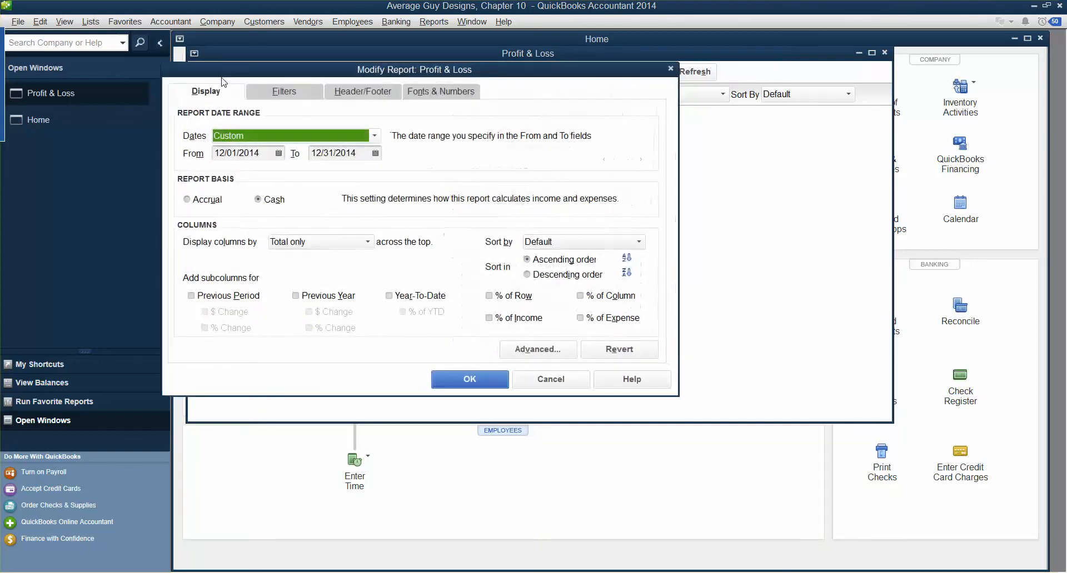
pyautogui.click(288, 93)
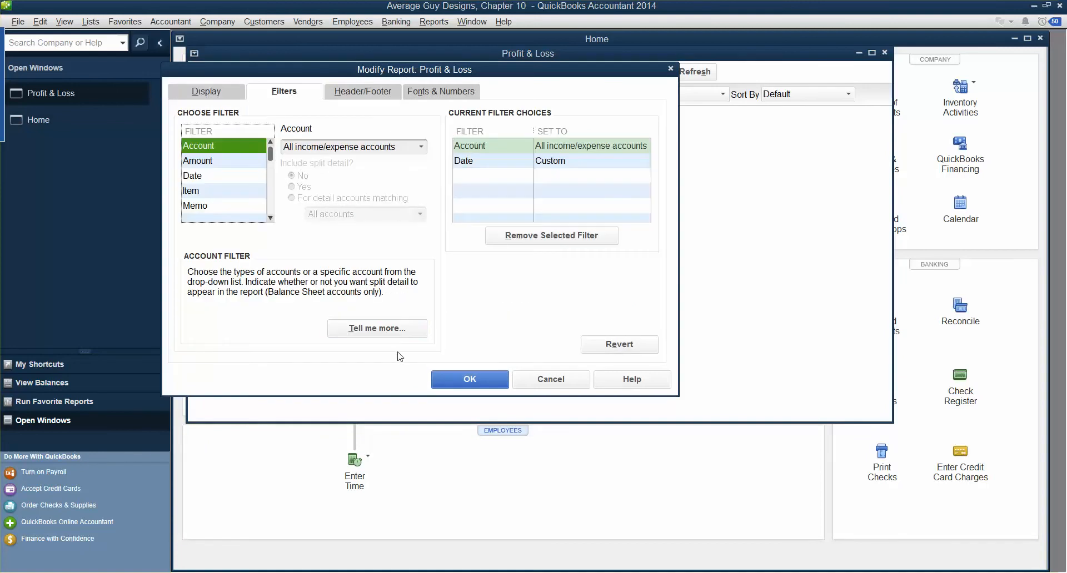
pyautogui.click(423, 147)
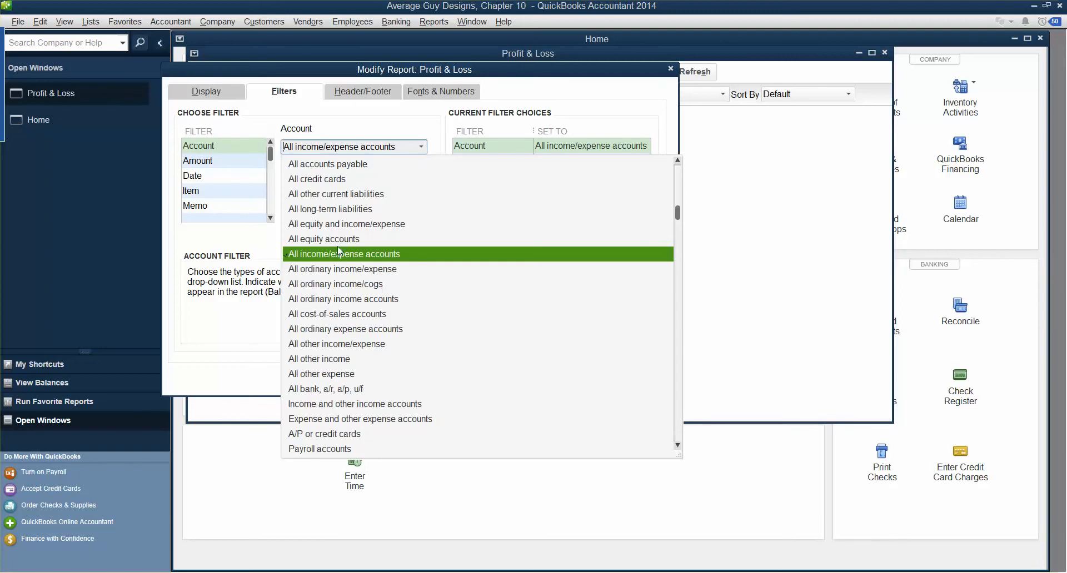
pyautogui.click(336, 302)
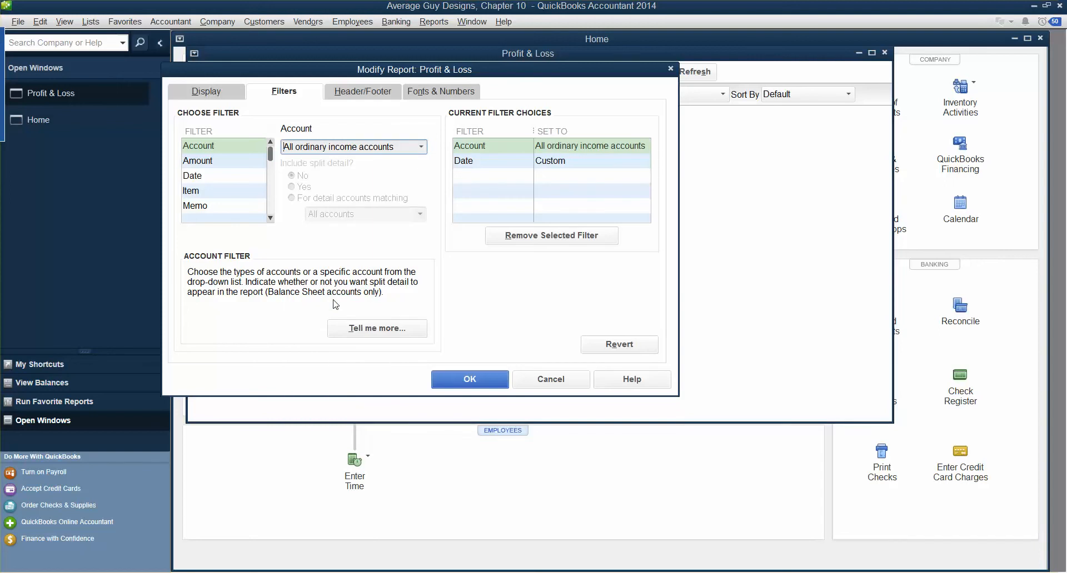
pyautogui.click(456, 382)
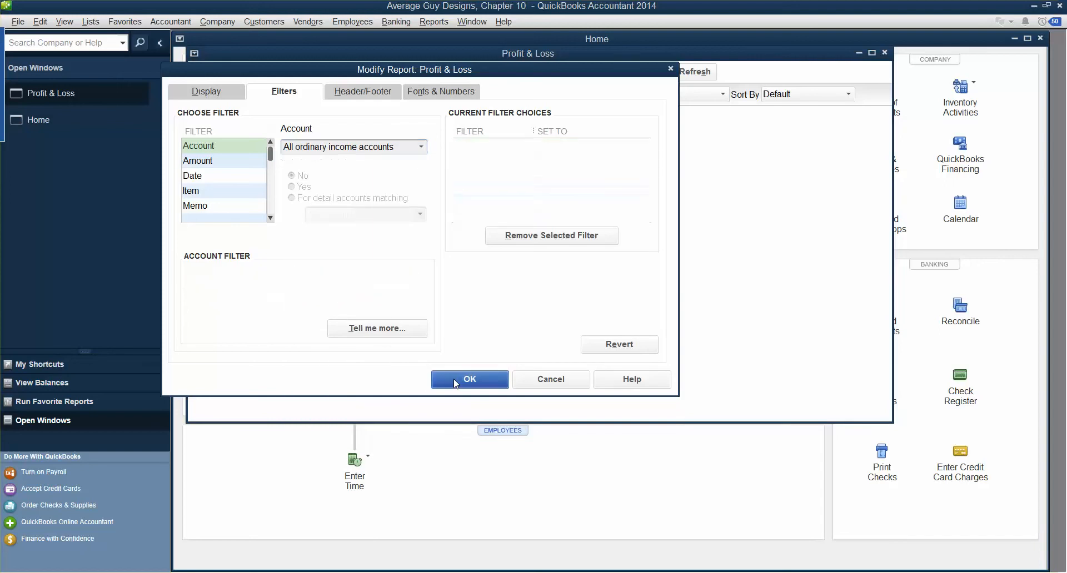
pyautogui.moveTo(454, 423); pyautogui.dragTo(440, 316)
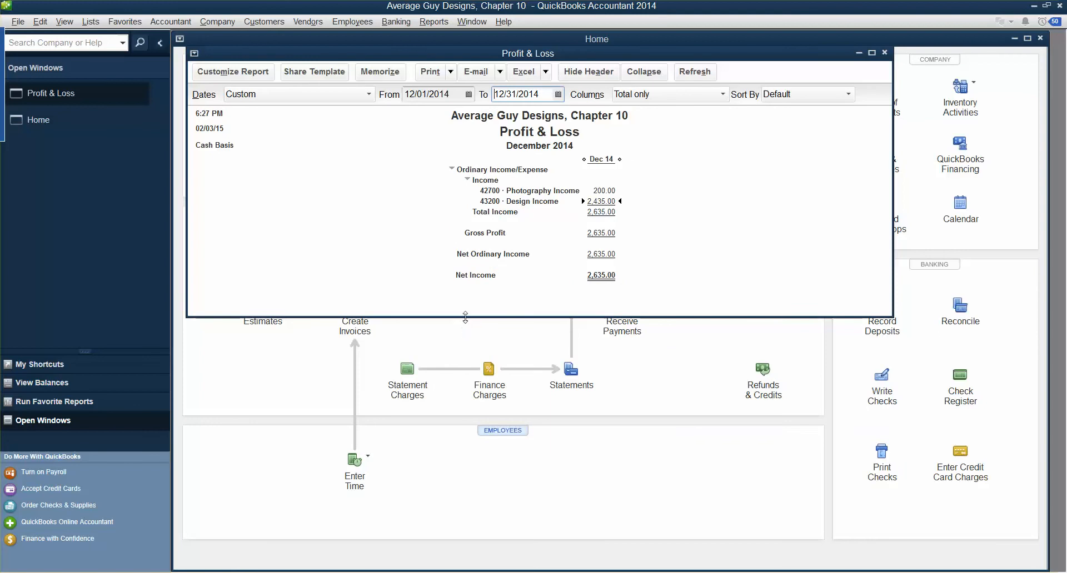
pyautogui.moveTo(466, 318); pyautogui.dragTo(467, 442)
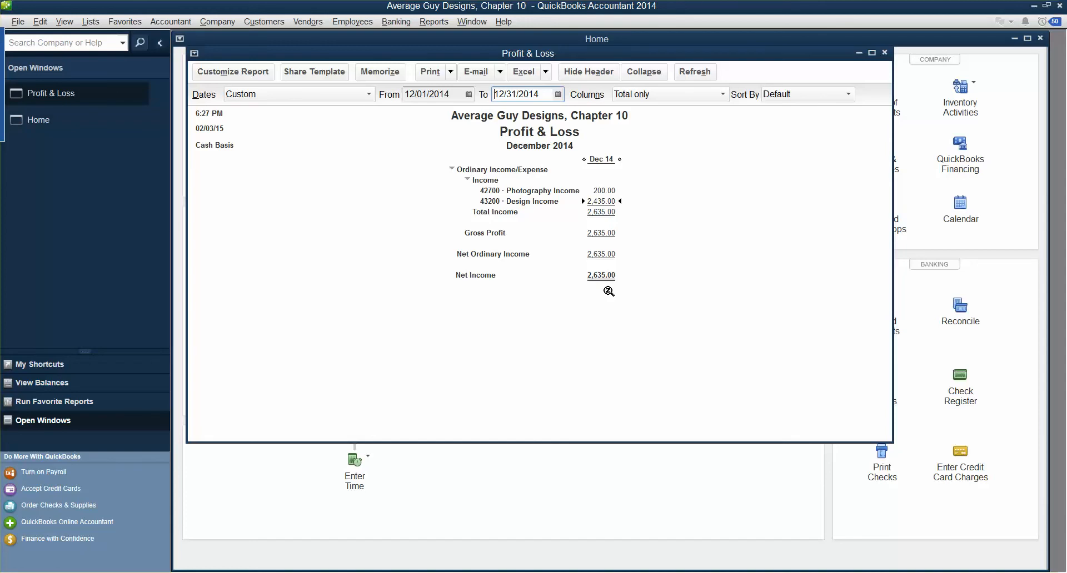
# Show negative numbers in parentheses in the report's Fonts & Numbers settings
pyautogui.click(245, 72)
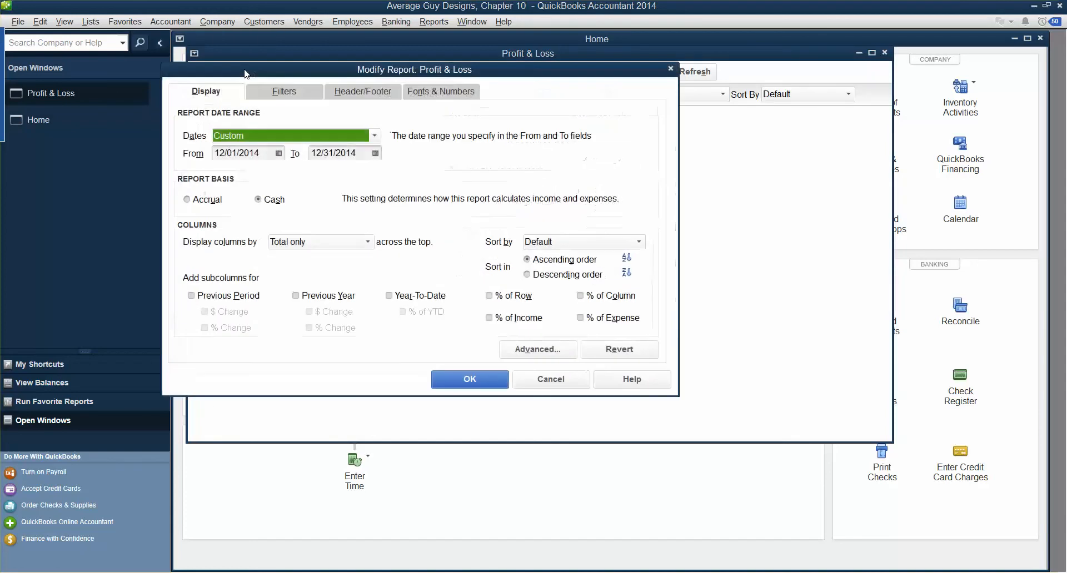
pyautogui.click(445, 95)
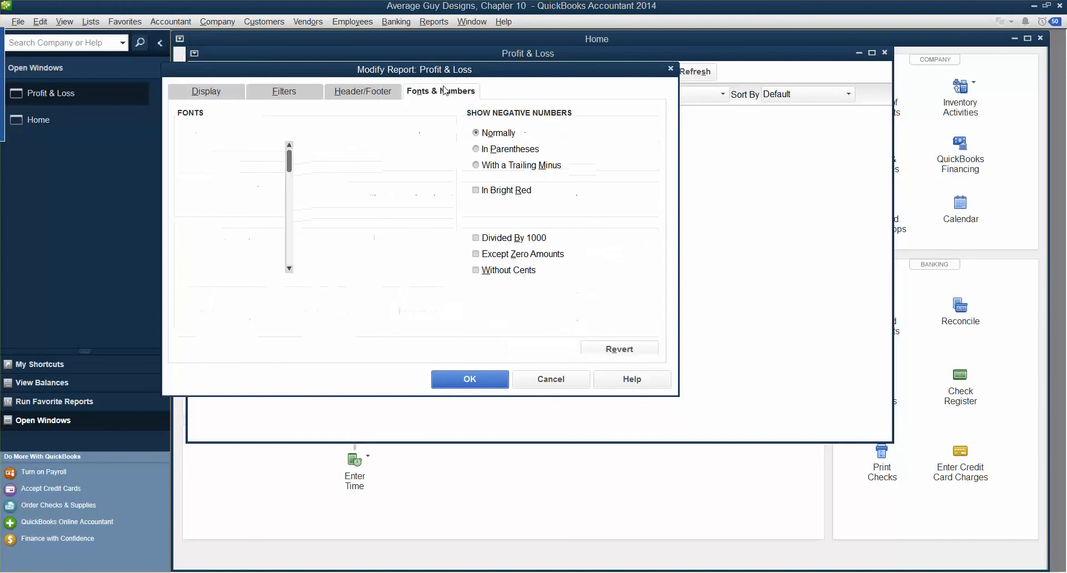
pyautogui.click(478, 150)
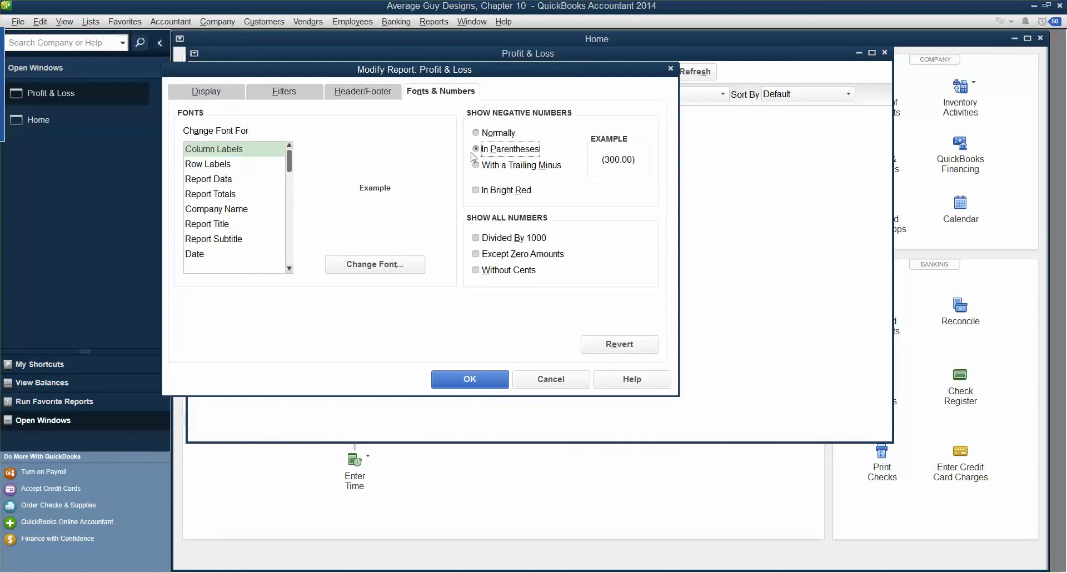
# Set the Report Title font to Tahoma Bold 16 in Maroon, applying it to related fonts
pyautogui.click(229, 225)
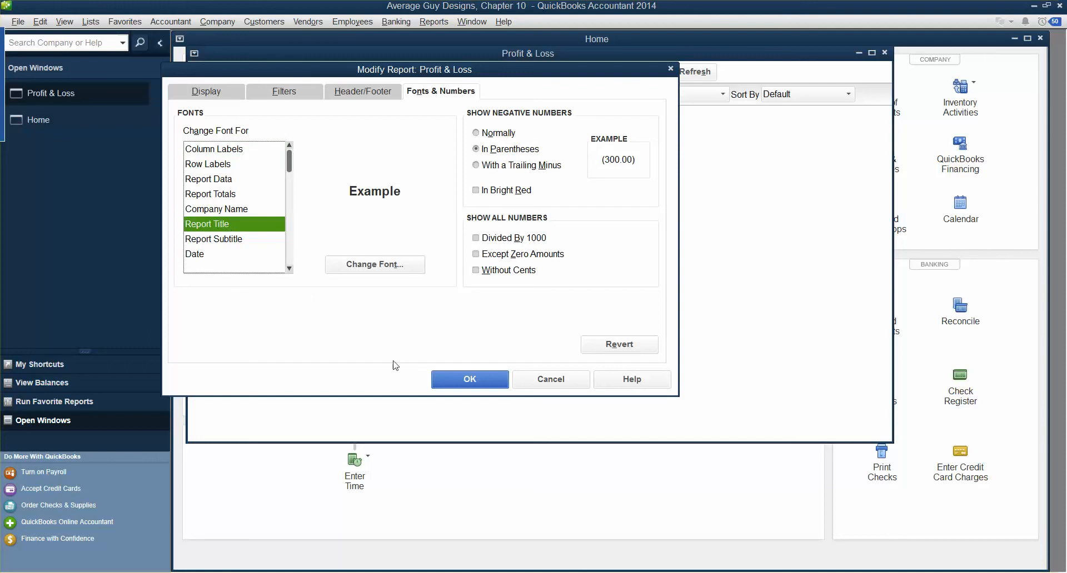
pyautogui.click(393, 264)
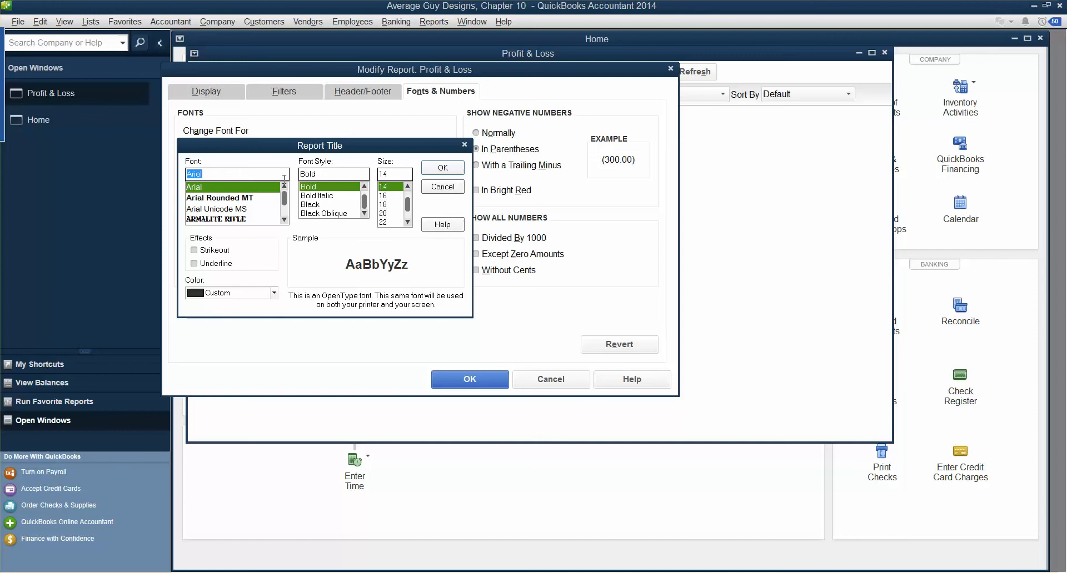
pyautogui.write('t')
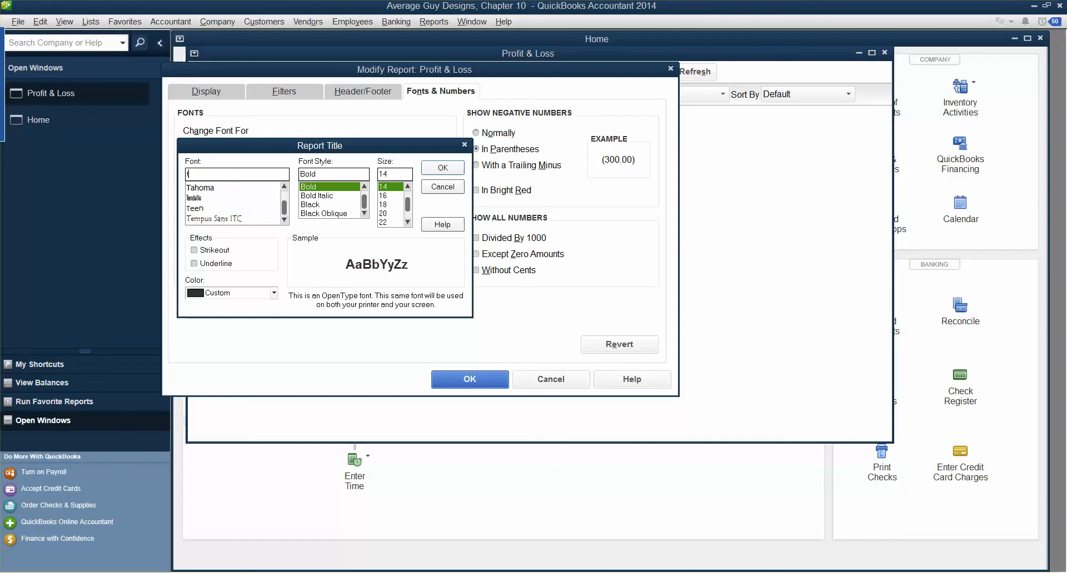
pyautogui.click(218, 189)
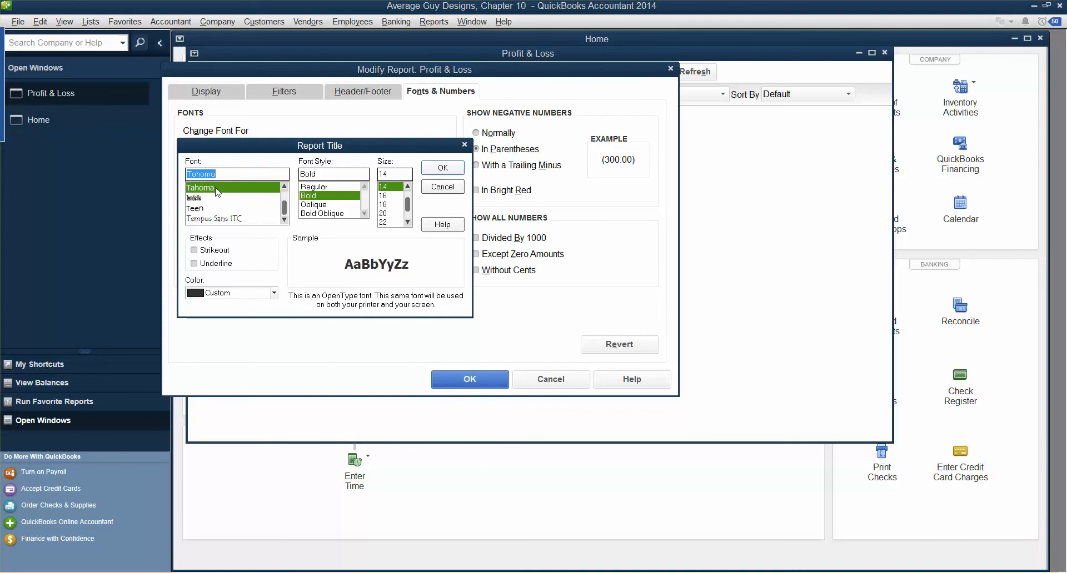
pyautogui.click(383, 195)
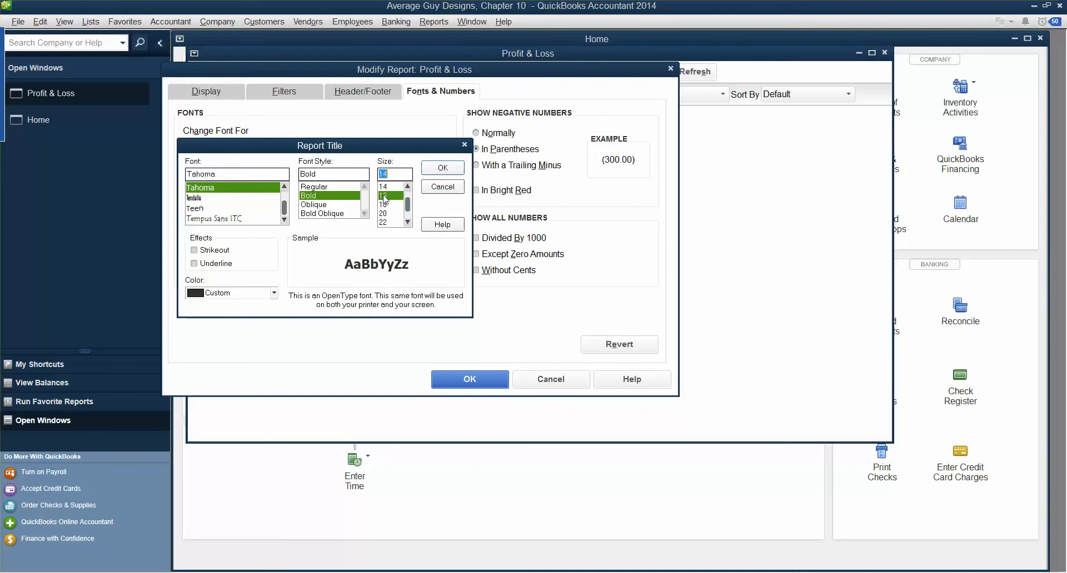
pyautogui.click(274, 293)
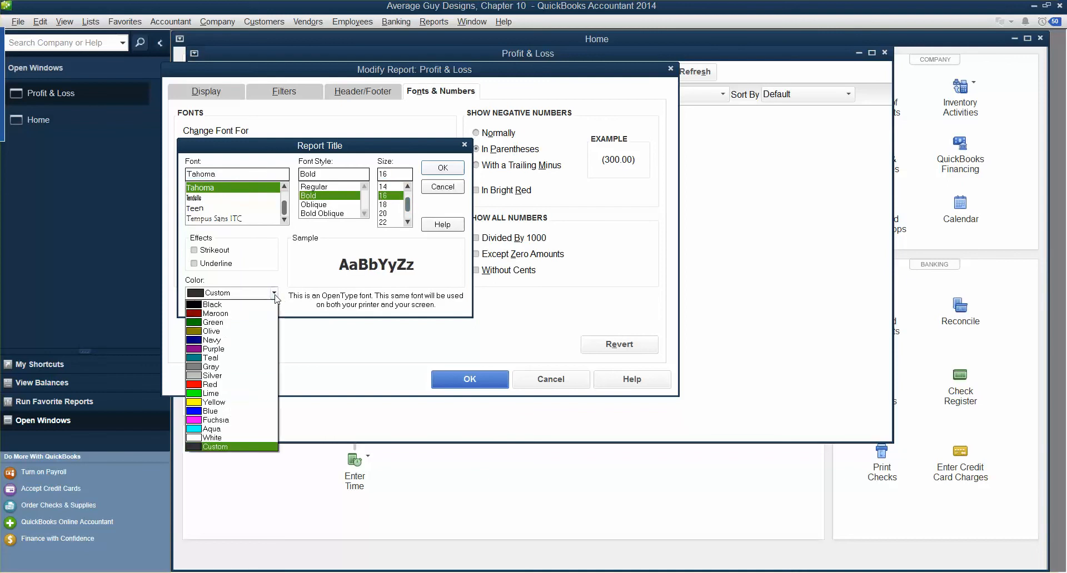
pyautogui.click(217, 315)
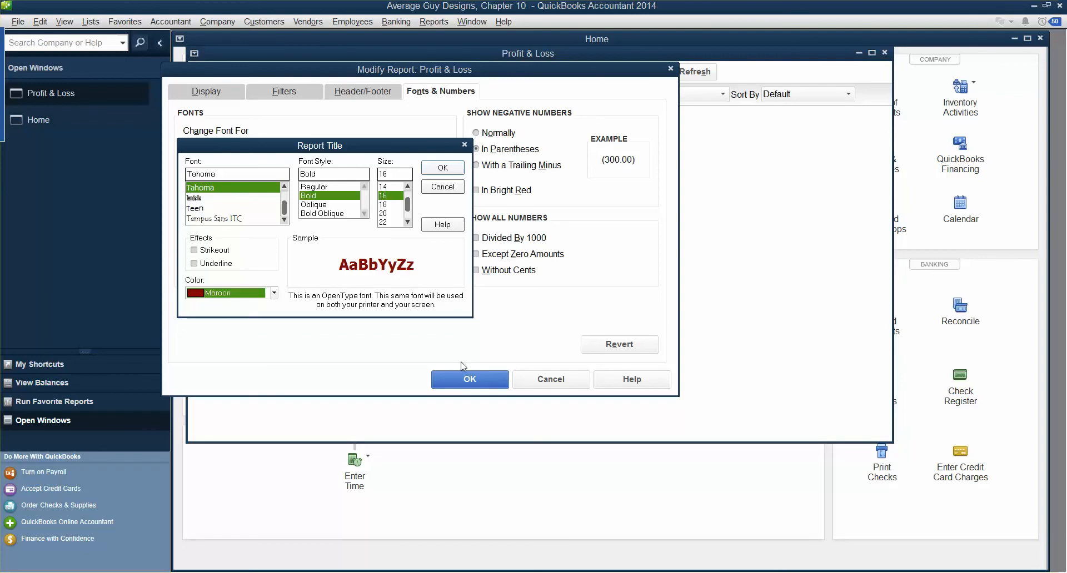
pyautogui.click(436, 169)
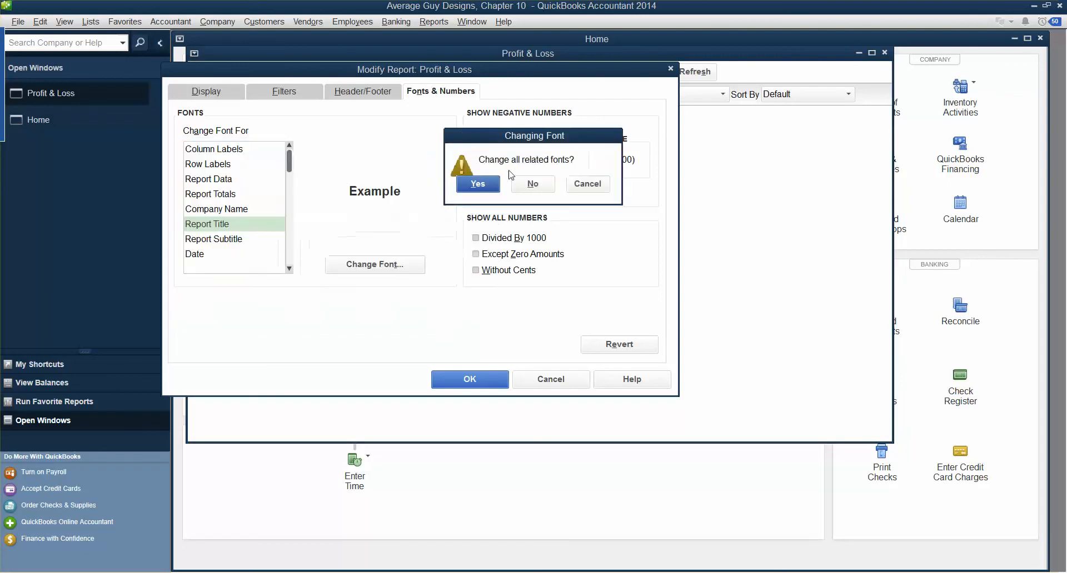
pyautogui.click(480, 185)
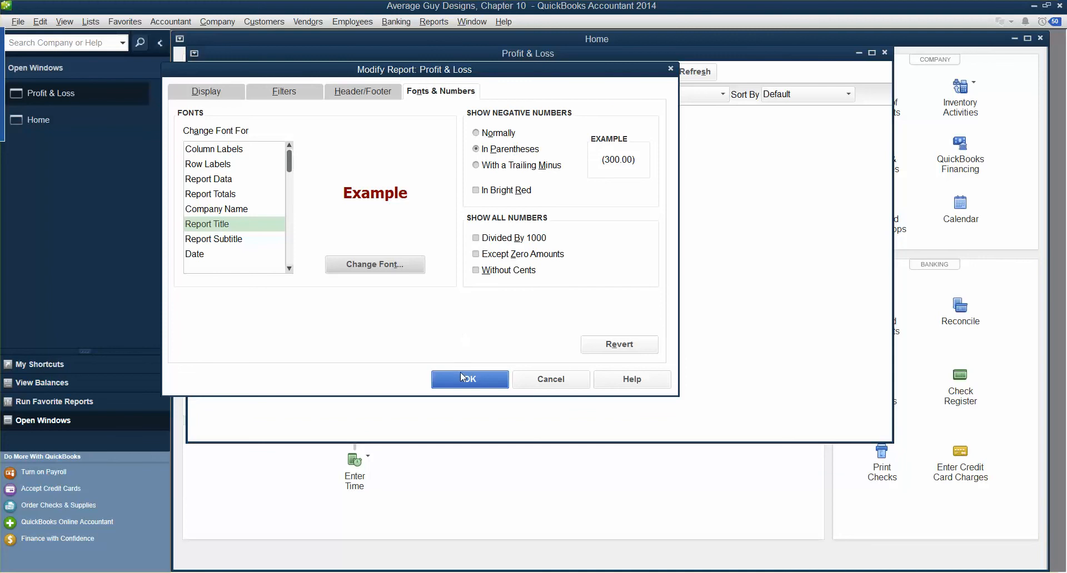
pyautogui.click(460, 374)
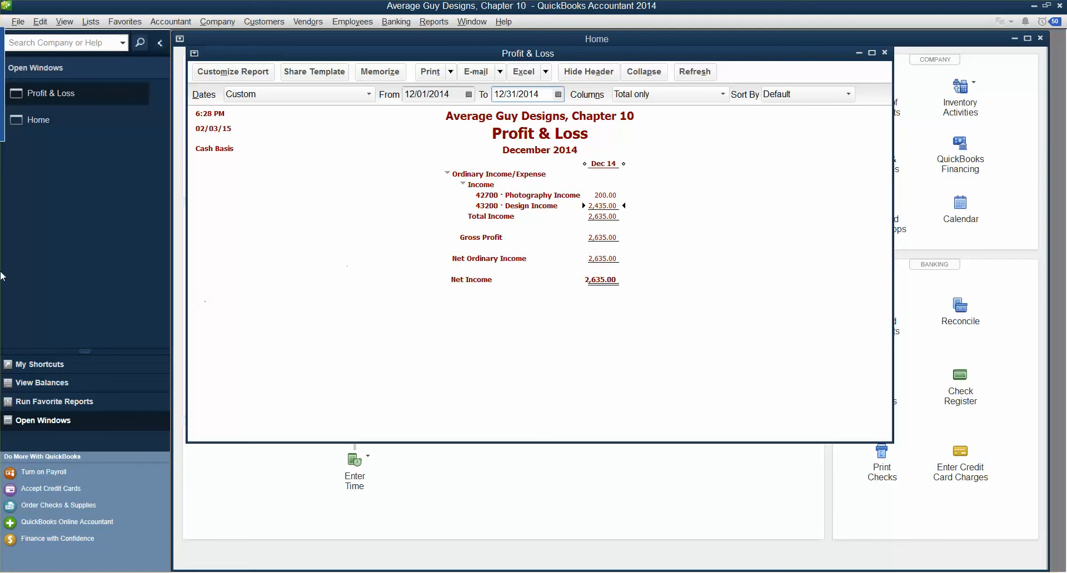
# Change the report title to 'Income Report' in the Header/Footer settings
pyautogui.click(209, 73)
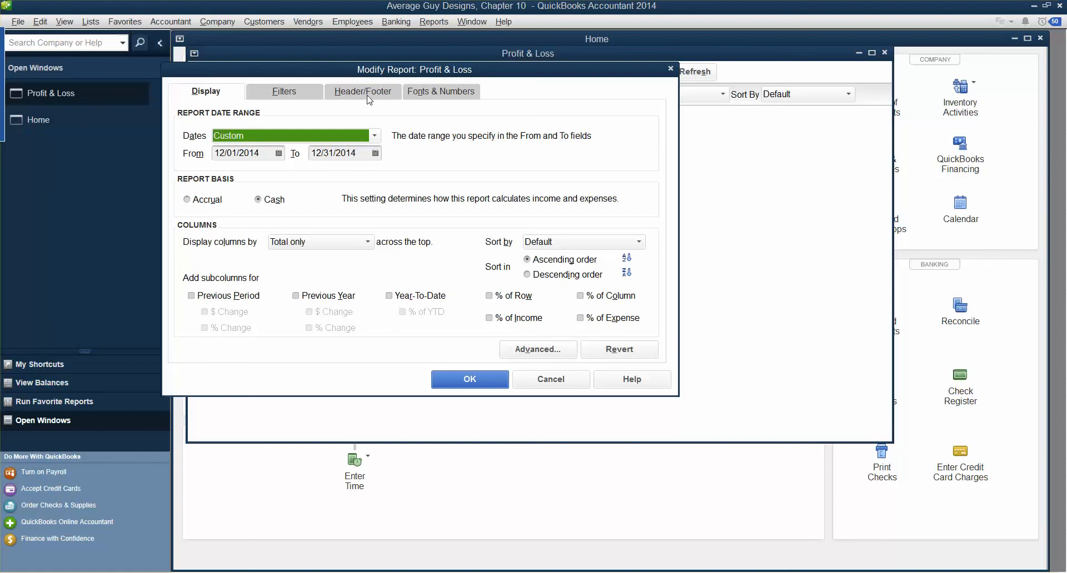
pyautogui.click(366, 97)
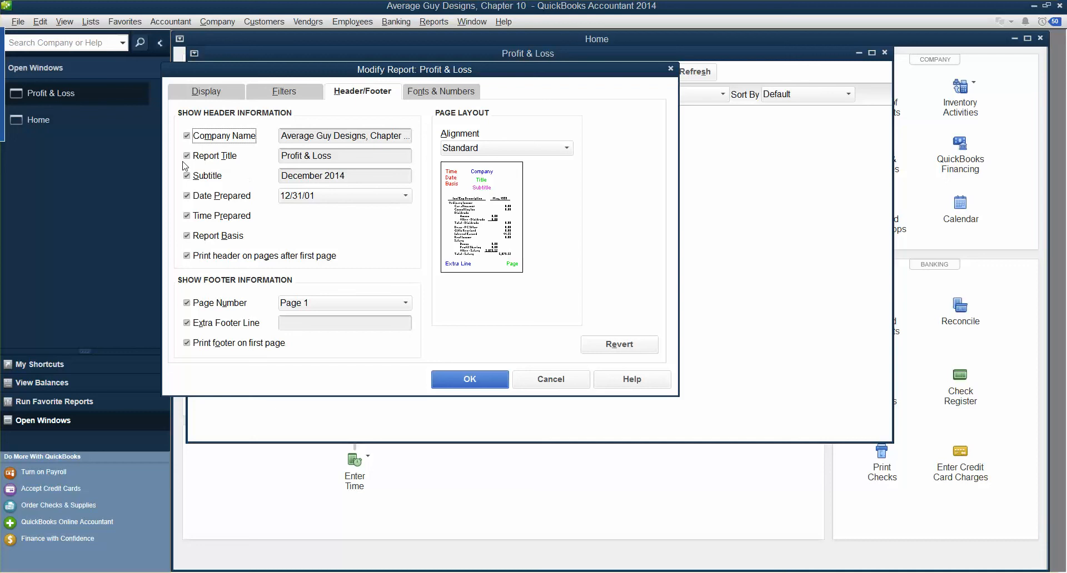
pyautogui.press('Tab')
pyautogui.press('Tab')
pyautogui.press('Tab')
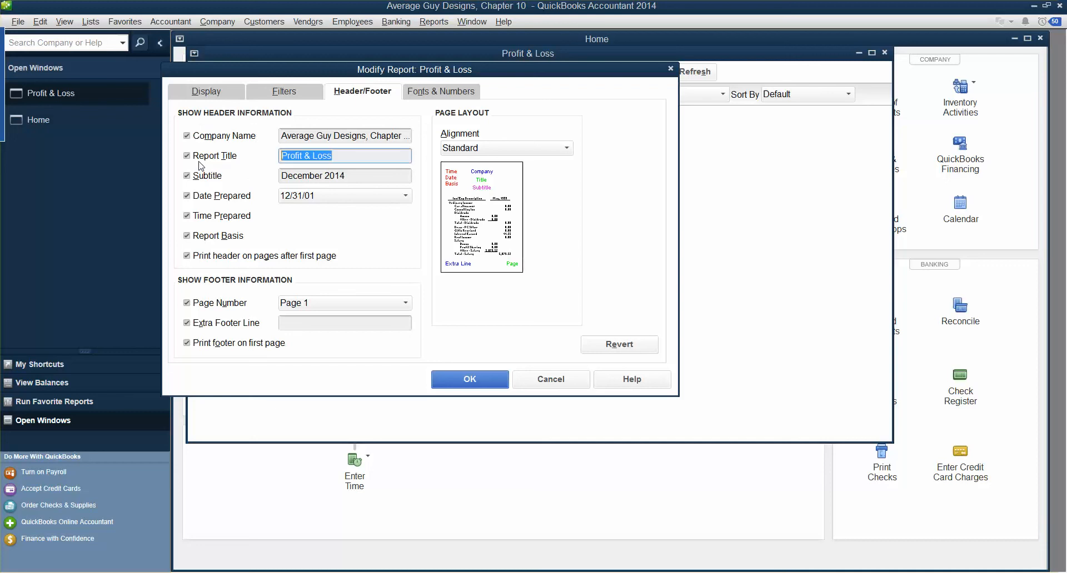
pyautogui.write('I')
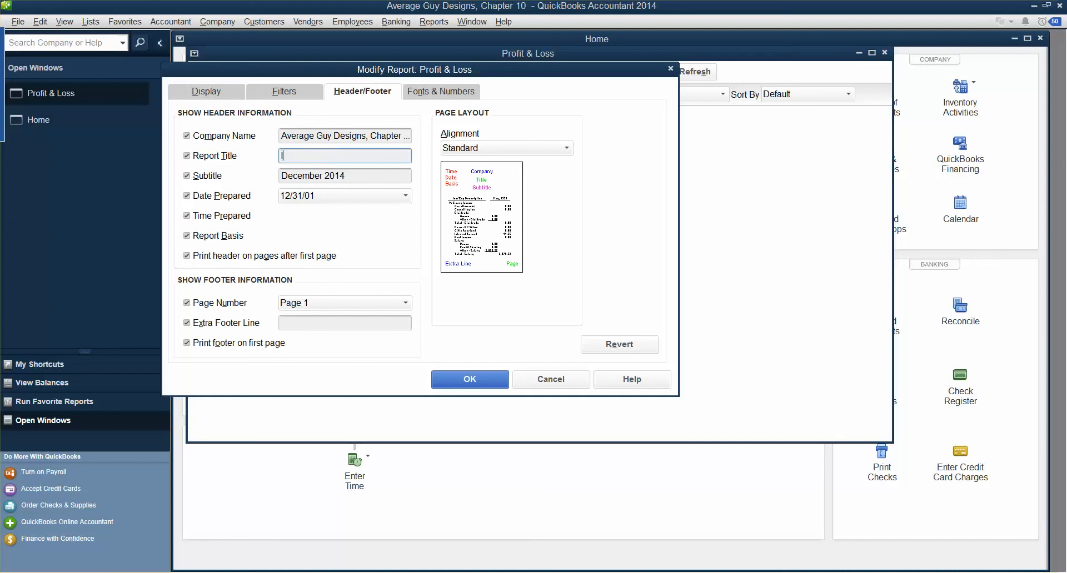
pyautogui.write('ncome Report')
pyautogui.press('Tab')
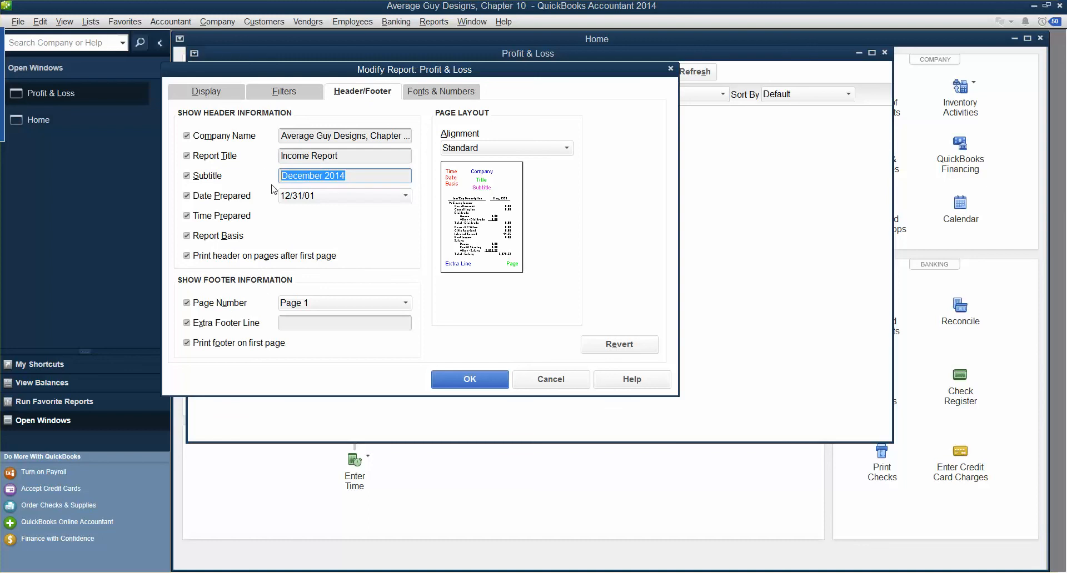
# Keep the 12/31/01 date-prepared format and left-align the report header
pyautogui.click(323, 198)
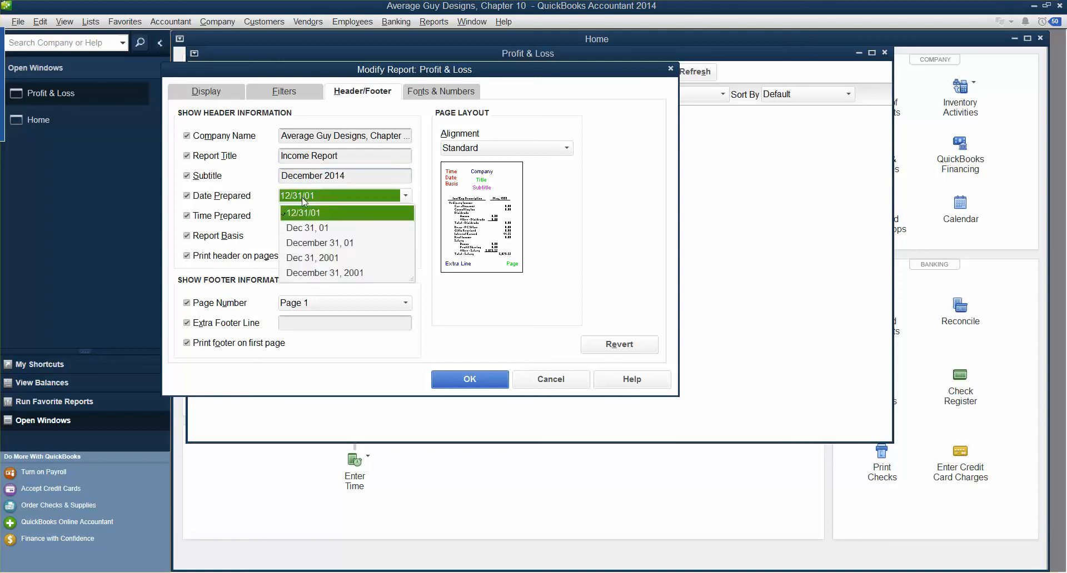
pyautogui.click(303, 200)
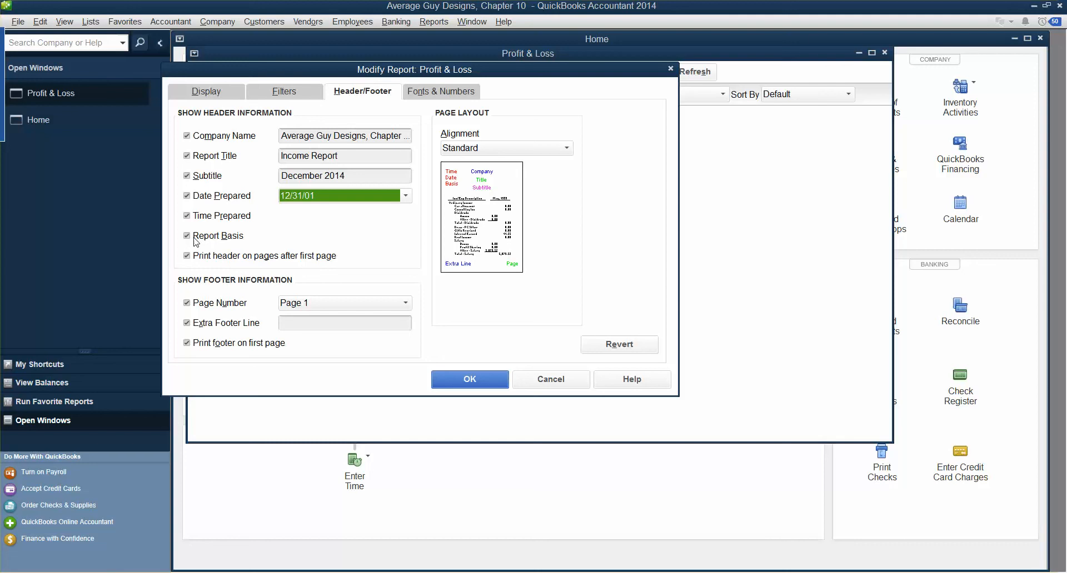
pyautogui.click(563, 154)
pyautogui.click(457, 181)
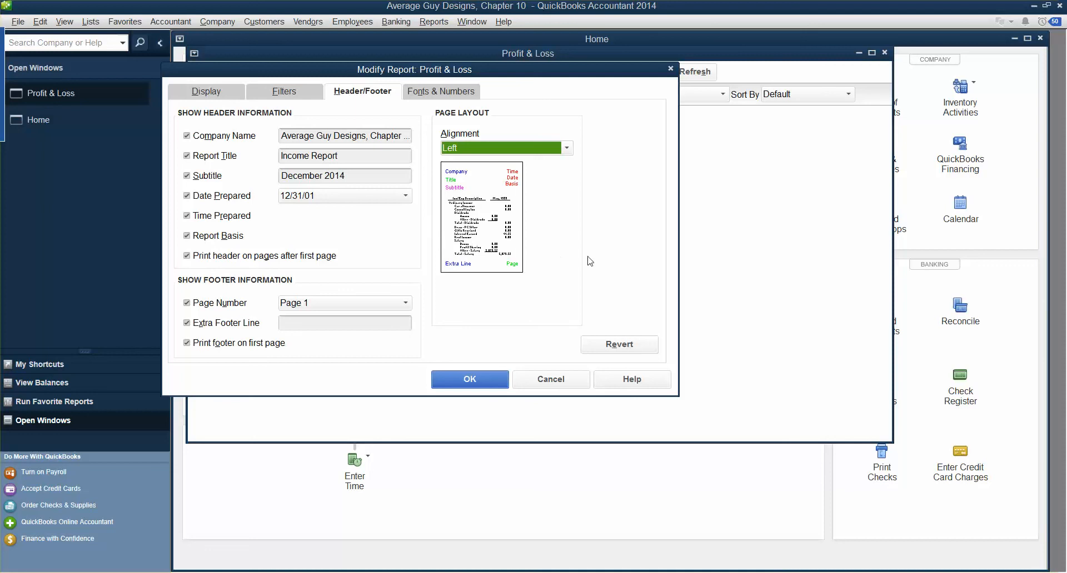
pyautogui.click(470, 380)
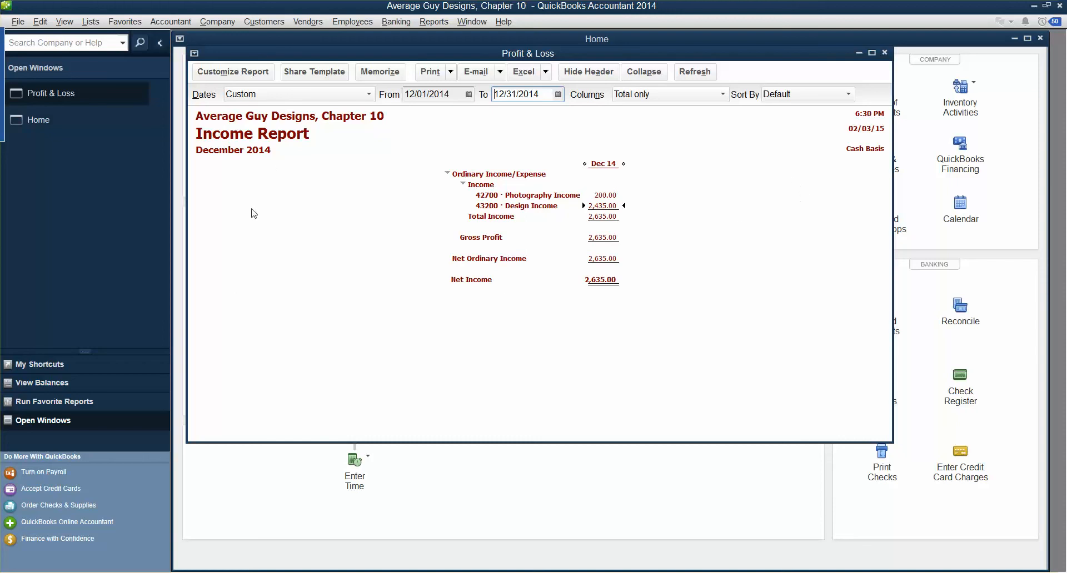
# Set Display columns by to Two week for the December Income Report
pyautogui.click(218, 81)
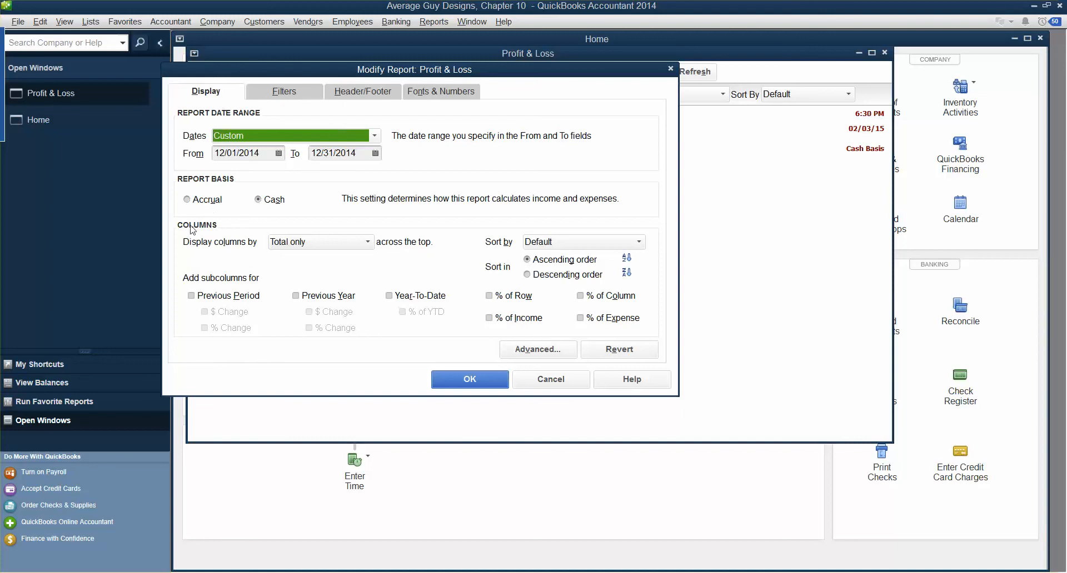
pyautogui.click(368, 242)
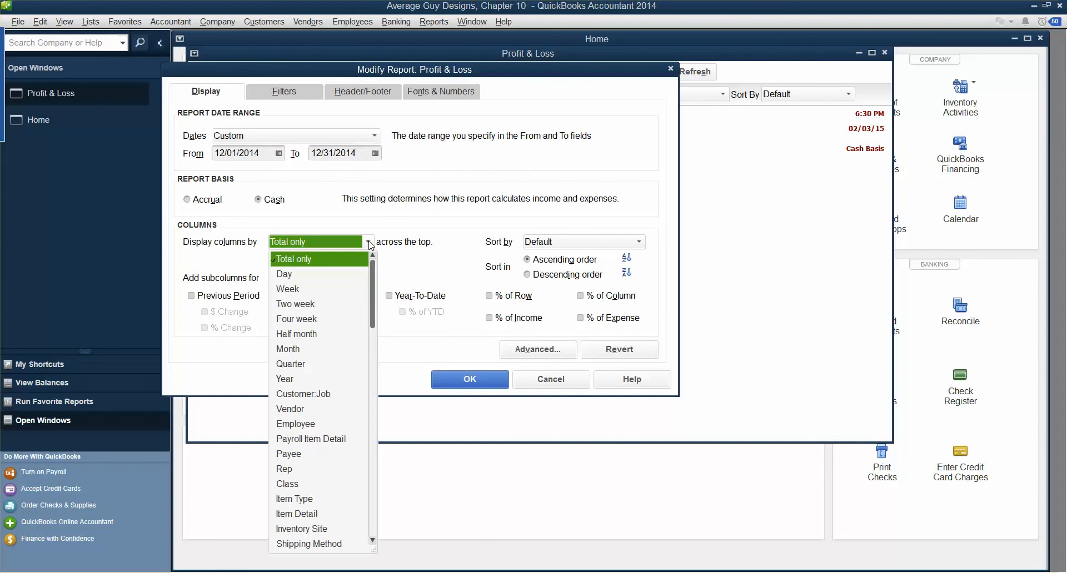
pyautogui.click(307, 304)
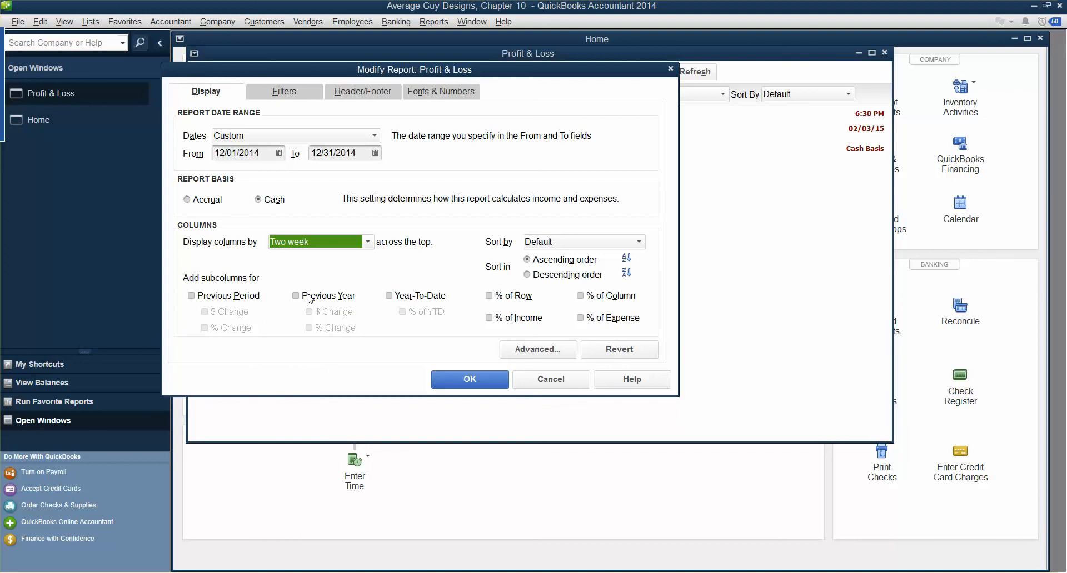
pyautogui.click(448, 380)
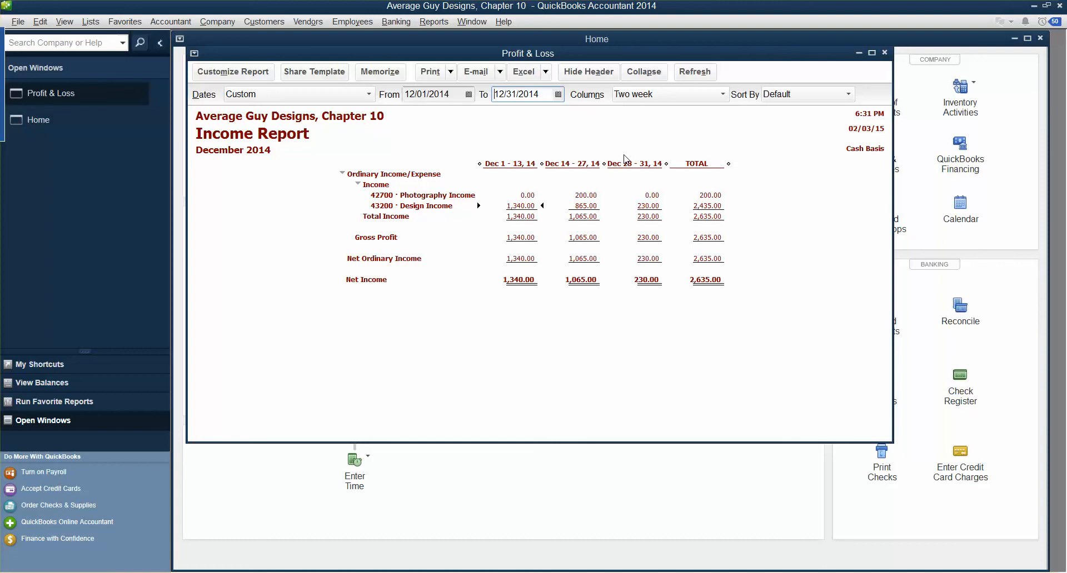
# Open the Memorize Report dialog for the customized two-week Income Report
pyautogui.click(374, 72)
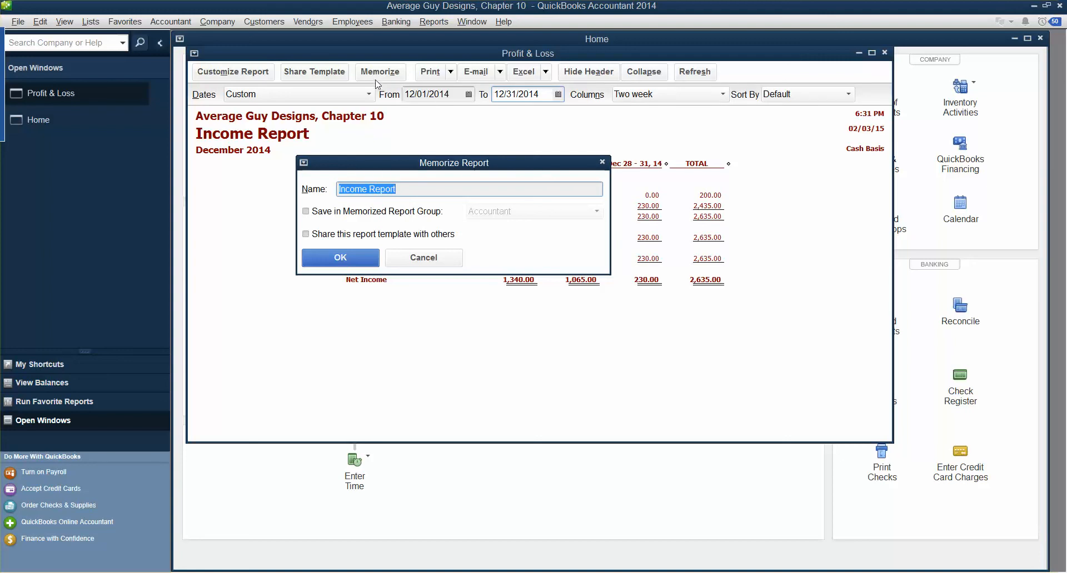
# Memorize the Income Report into the Company memorized report group
pyautogui.click(307, 211)
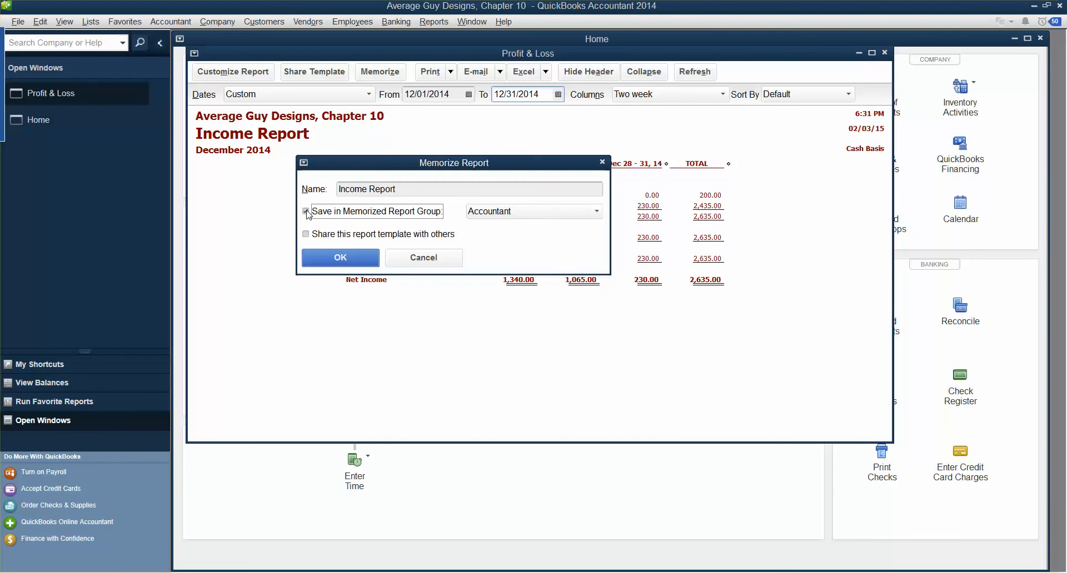
pyautogui.click(542, 213)
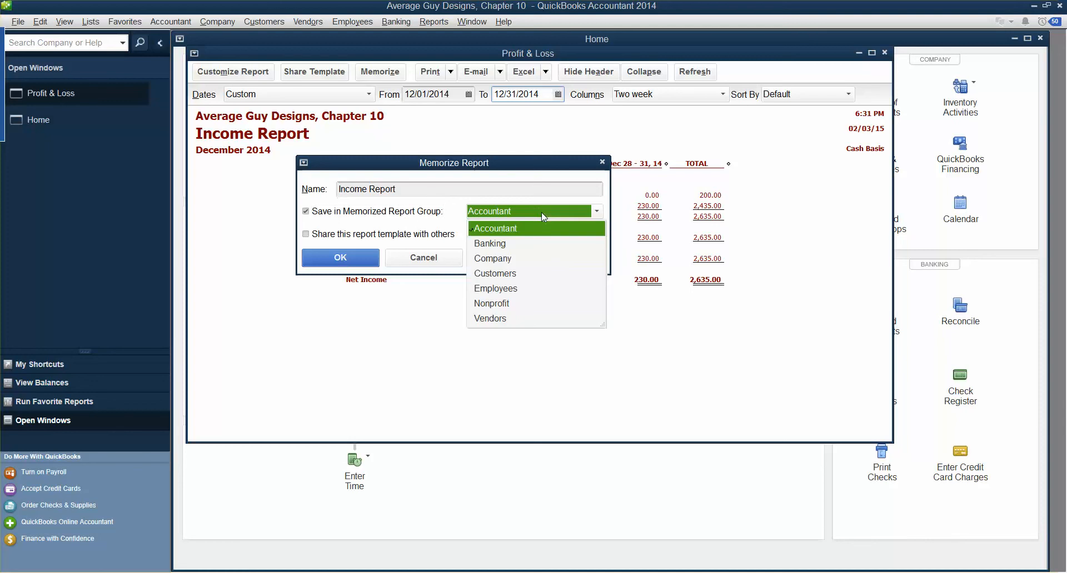
pyautogui.click(506, 259)
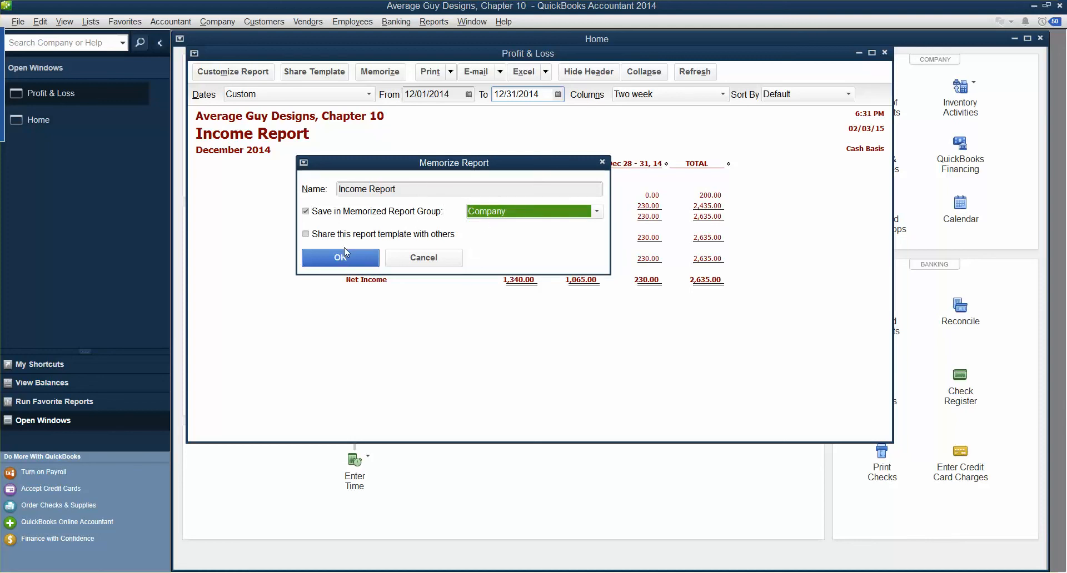
pyautogui.click(354, 259)
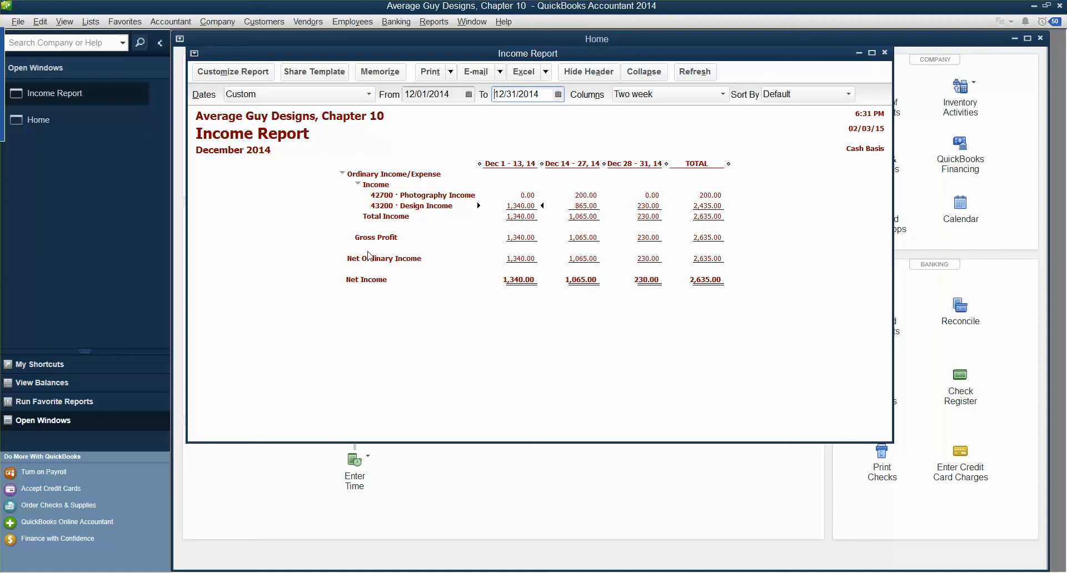
# Close the Income Report and open an enlarged Memorized Report List showing the Company group
pyautogui.click(885, 53)
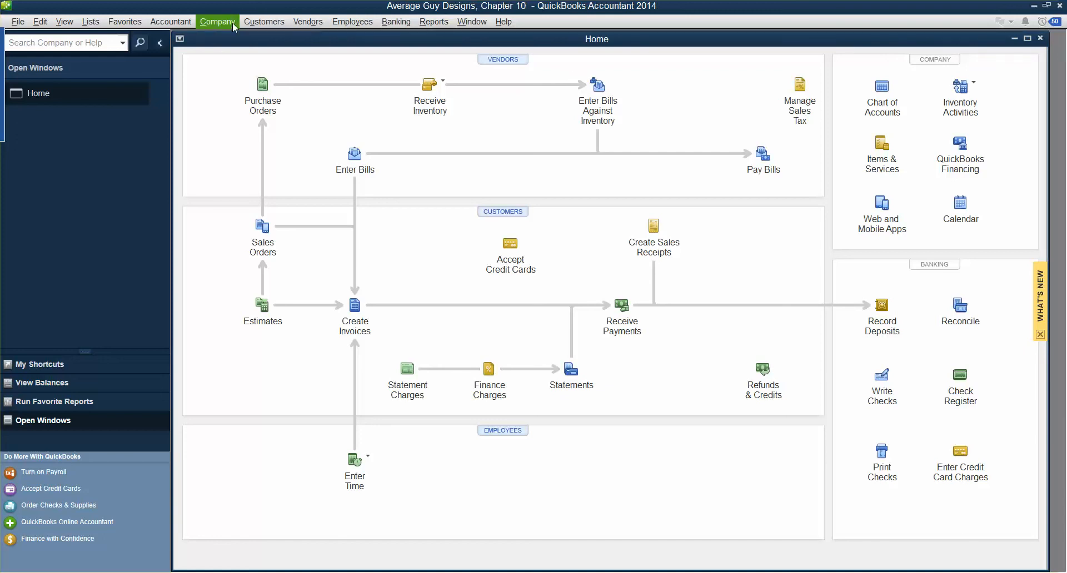
pyautogui.click(436, 22)
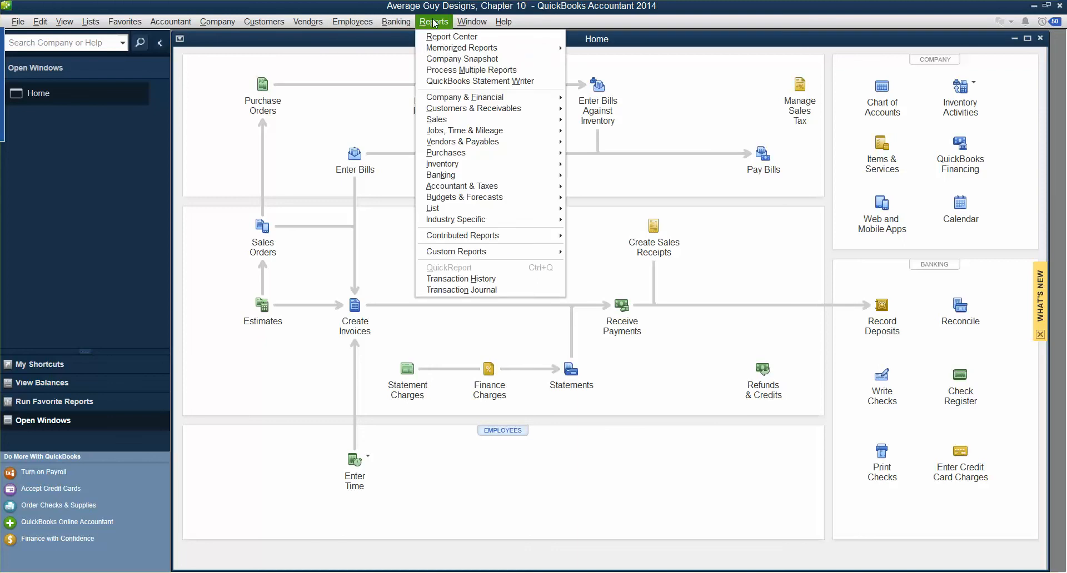
pyautogui.moveTo(462, 48)
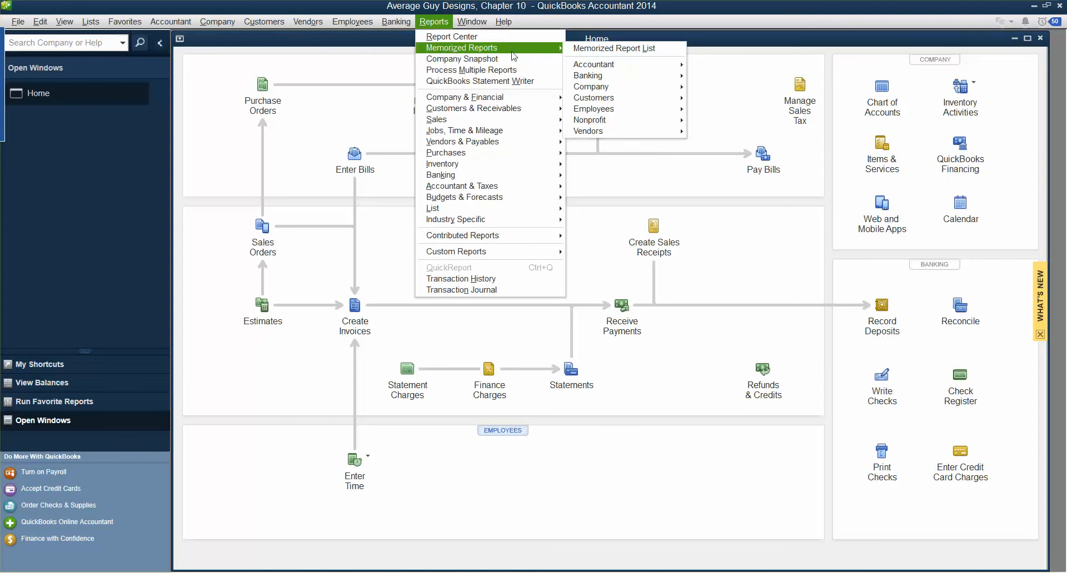
pyautogui.click(590, 49)
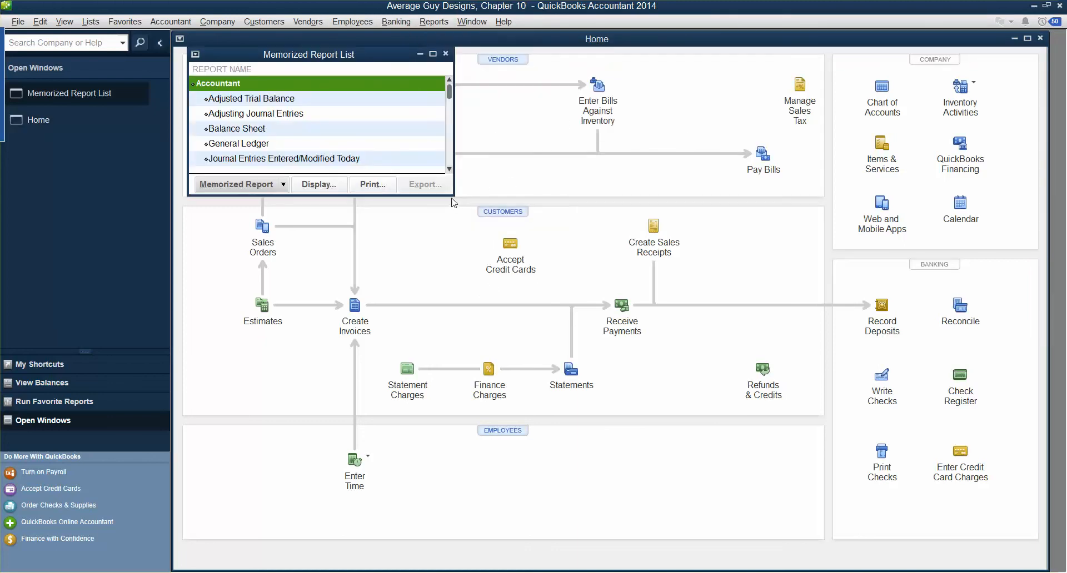
pyautogui.moveTo(452, 194); pyautogui.dragTo(733, 442)
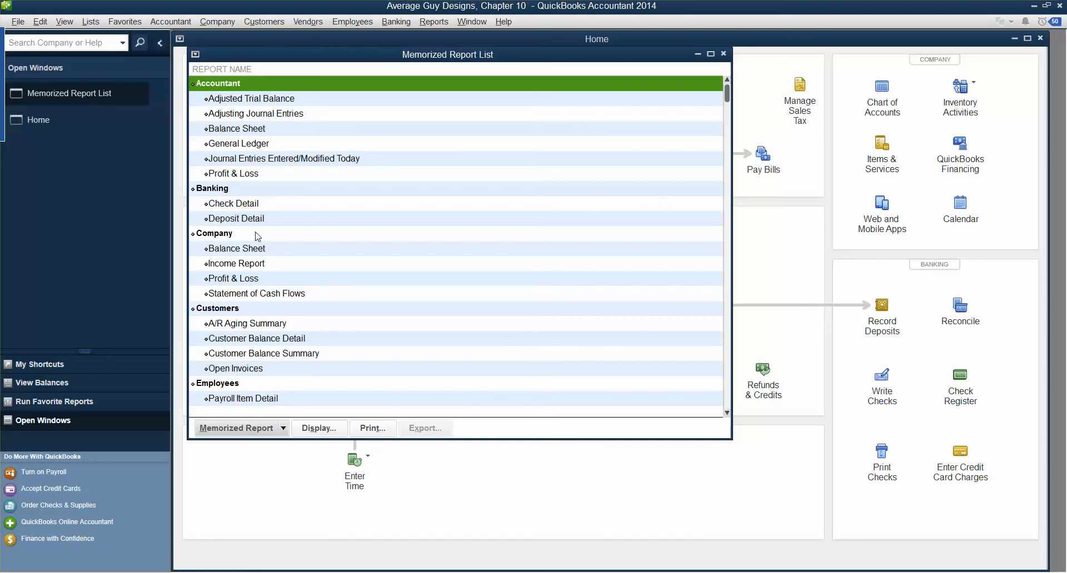
# Process the Company group to display Balance Sheet, Income Report, Profit & Loss and Statement of Cash Flows
pyautogui.rightClick(224, 237)
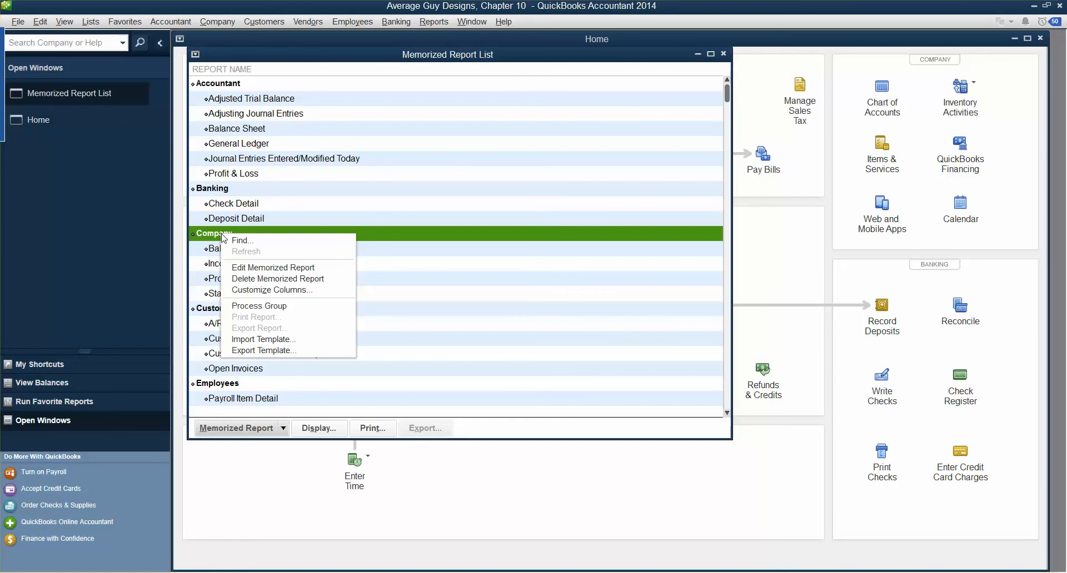
pyautogui.click(262, 307)
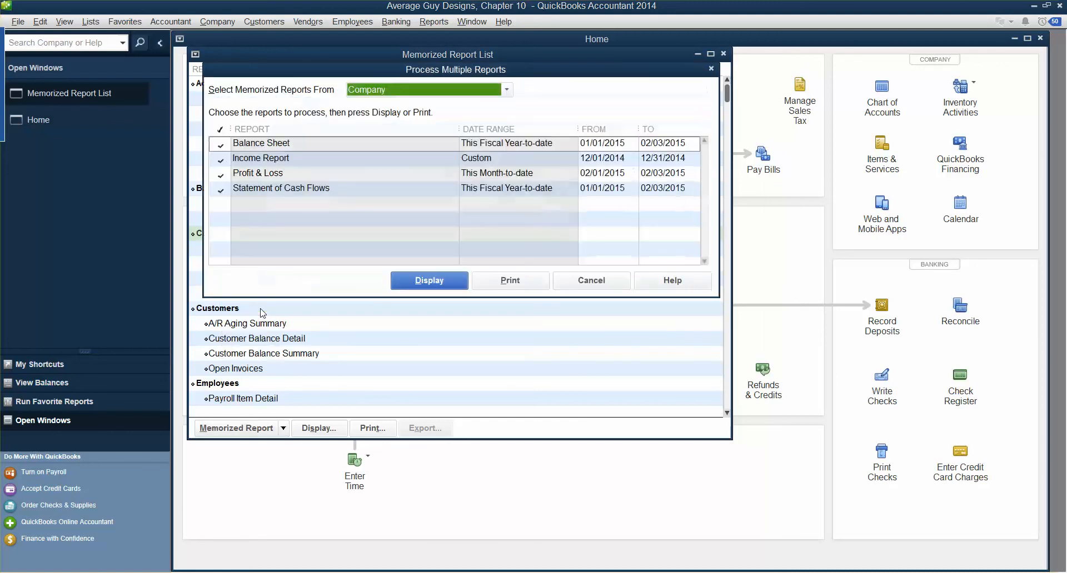
pyautogui.moveTo(278, 69); pyautogui.dragTo(386, 170)
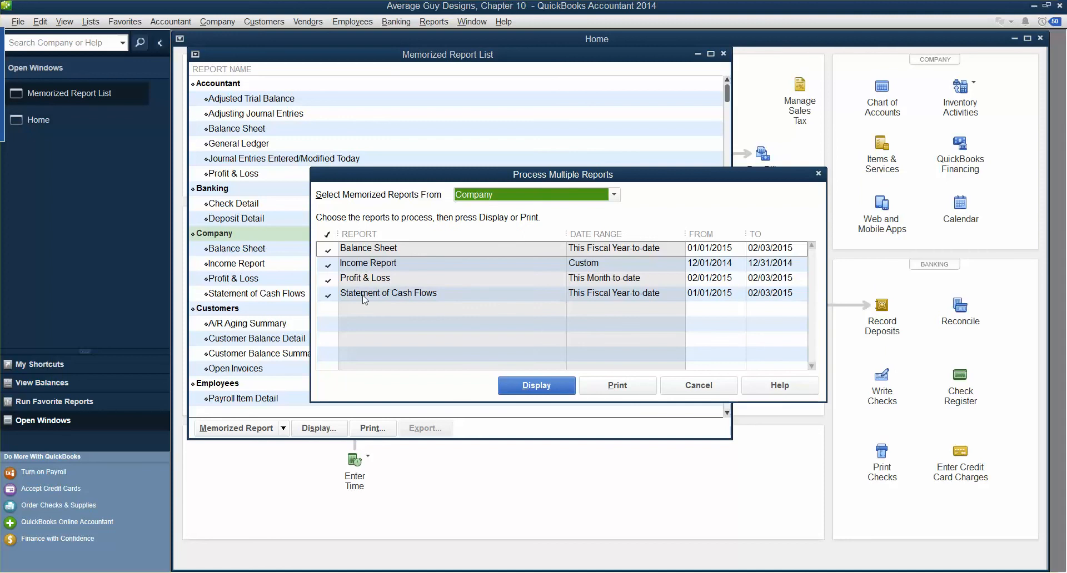
pyautogui.moveTo(566, 234); pyautogui.dragTo(484, 225)
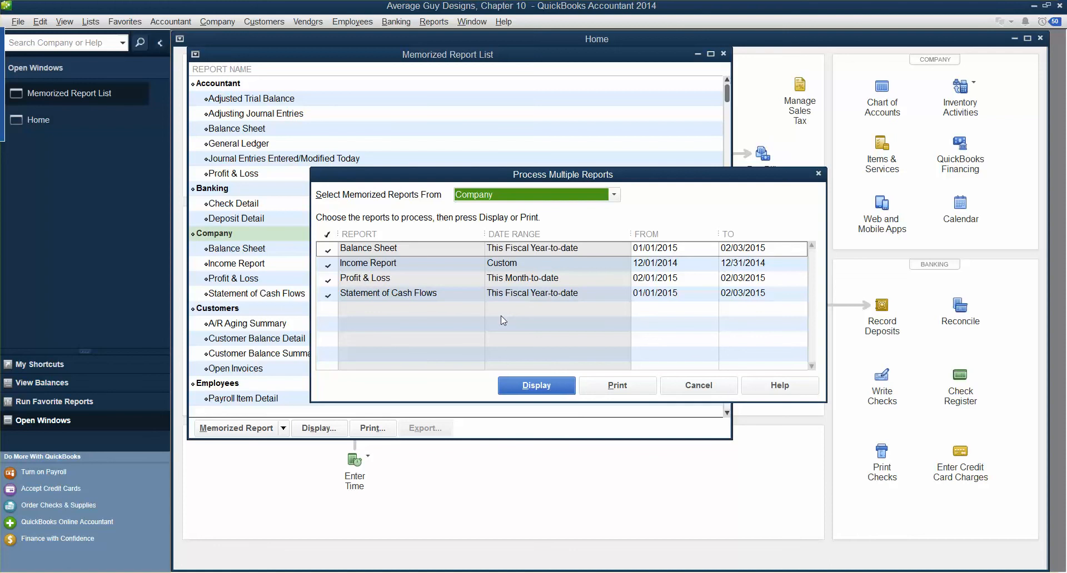
pyautogui.click(536, 386)
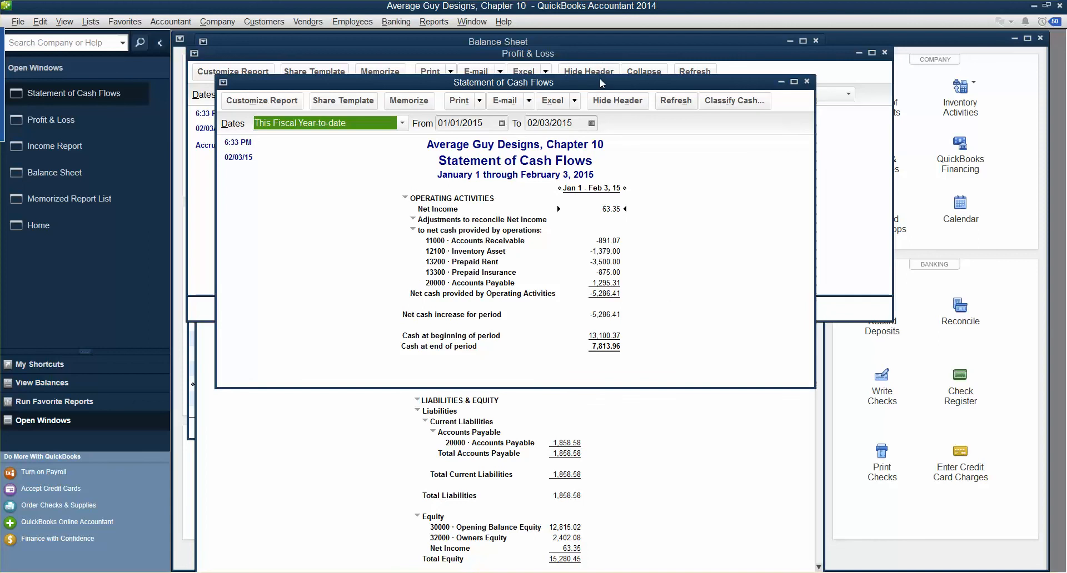
# Spread out the cascaded Statement of Cash Flows, Profit & Loss, Income Report and Balance Sheet windows to inspect each
pyautogui.moveTo(601, 85); pyautogui.dragTo(792, 212)
pyautogui.moveTo(679, 56); pyautogui.dragTo(853, 311)
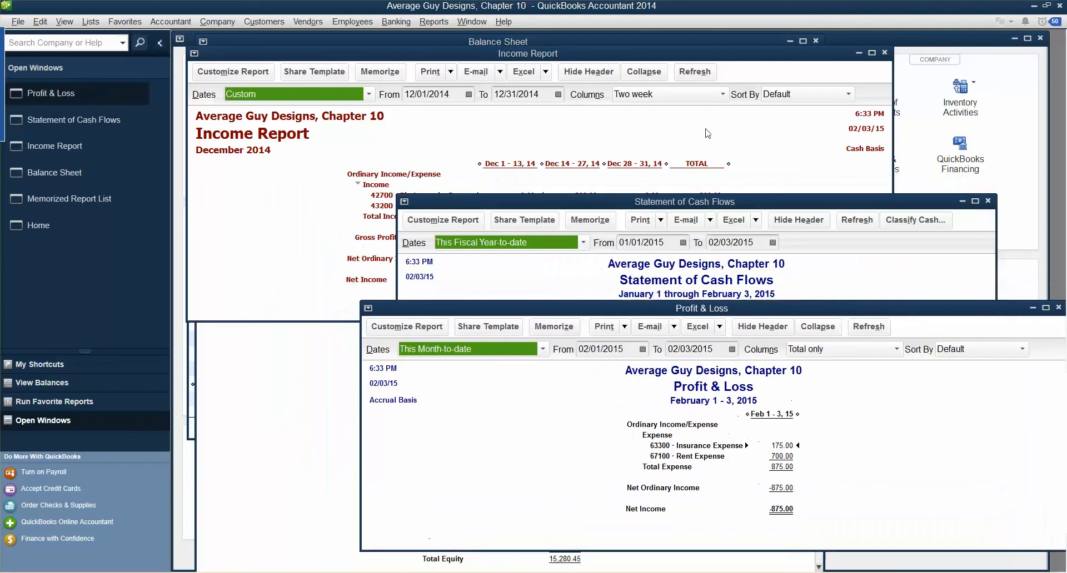
pyautogui.doubleClick(645, 57)
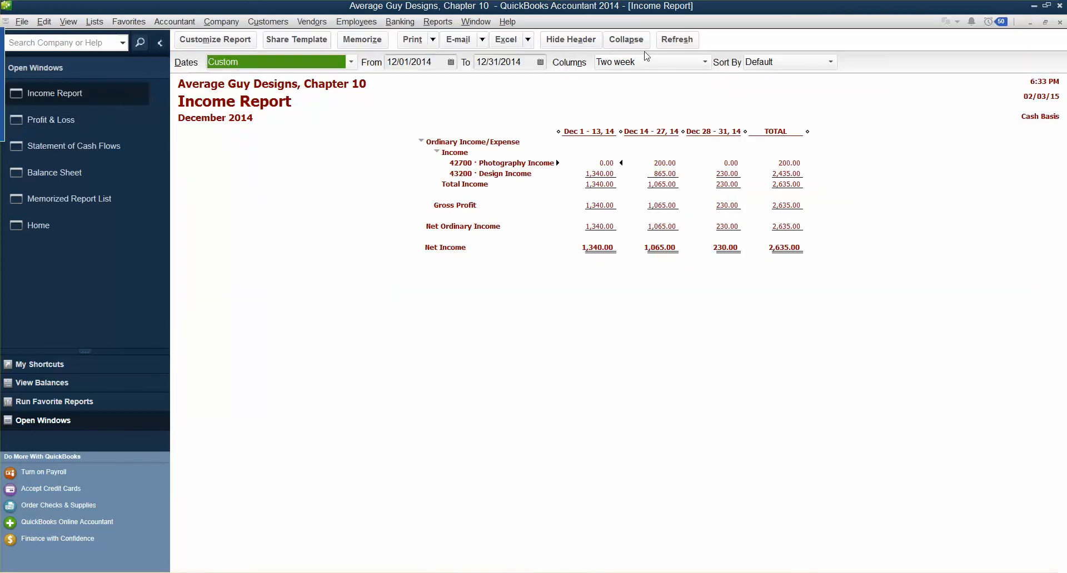
pyautogui.click(1044, 23)
pyautogui.moveTo(773, 61); pyautogui.dragTo(890, 275)
pyautogui.moveTo(625, 43); pyautogui.dragTo(723, 261)
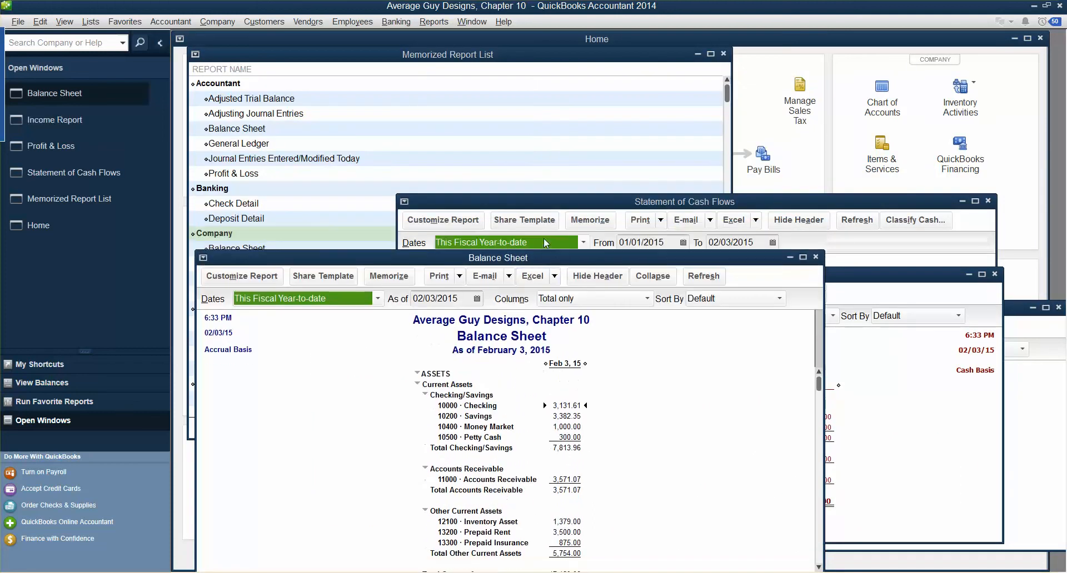
pyautogui.moveTo(444, 260); pyautogui.dragTo(622, 174)
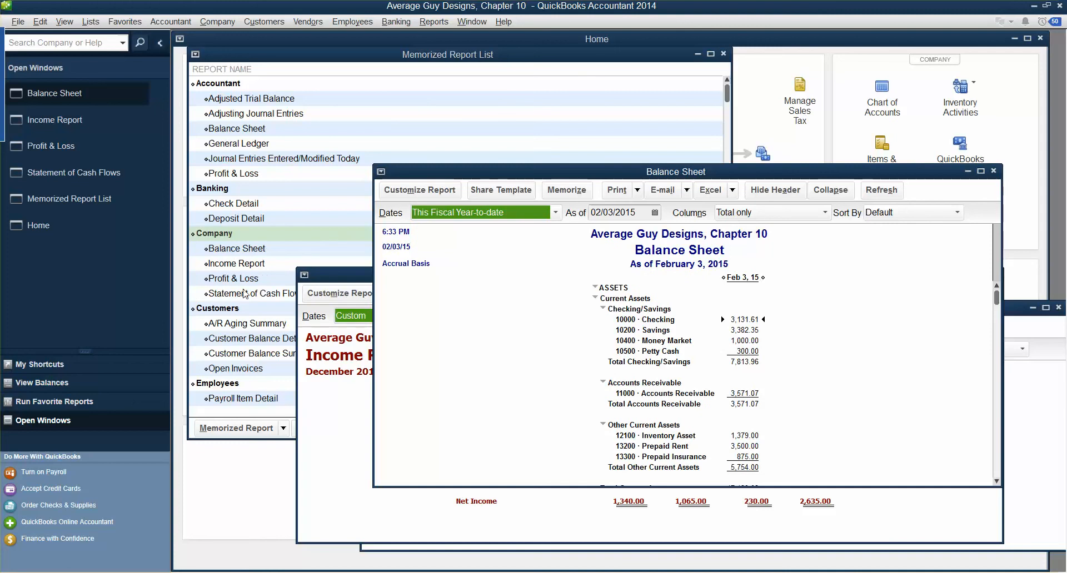
pyautogui.moveTo(558, 174); pyautogui.dragTo(336, 263)
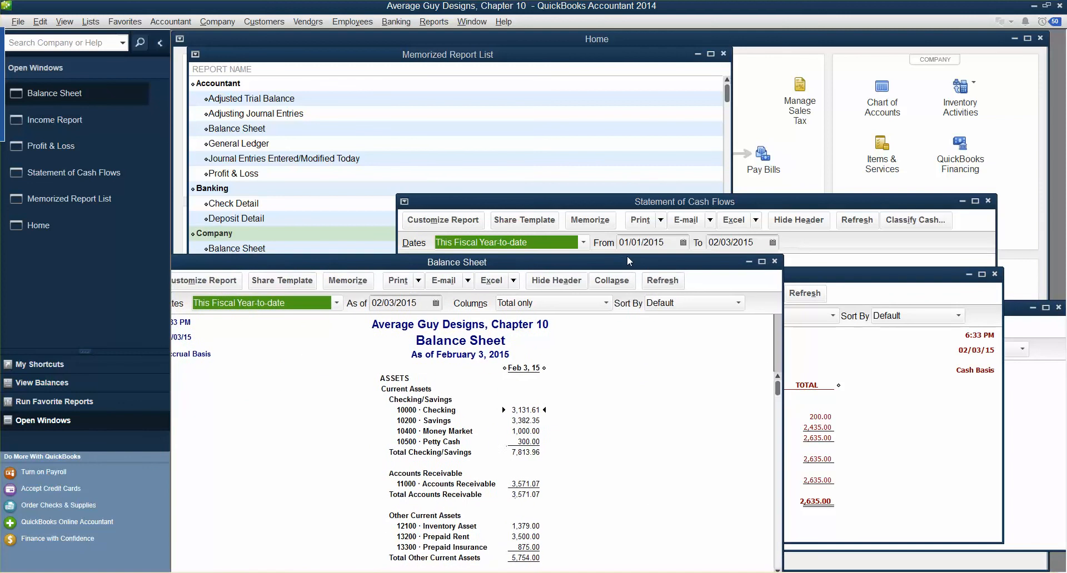
# Close the Balance Sheet, Income Report, Profit & Loss and Statement of Cash Flows windows
pyautogui.click(776, 262)
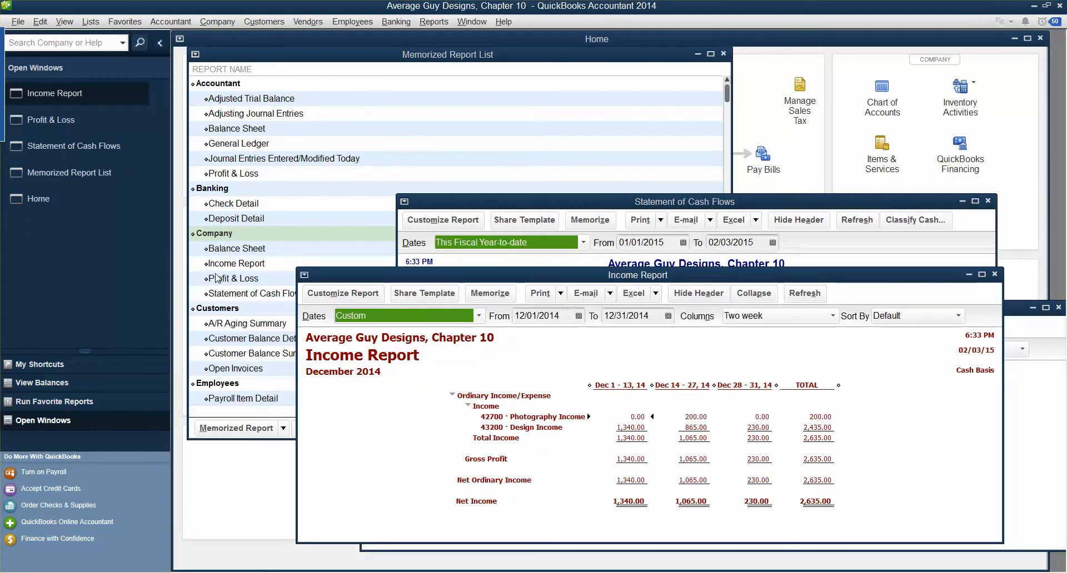
pyautogui.click(994, 274)
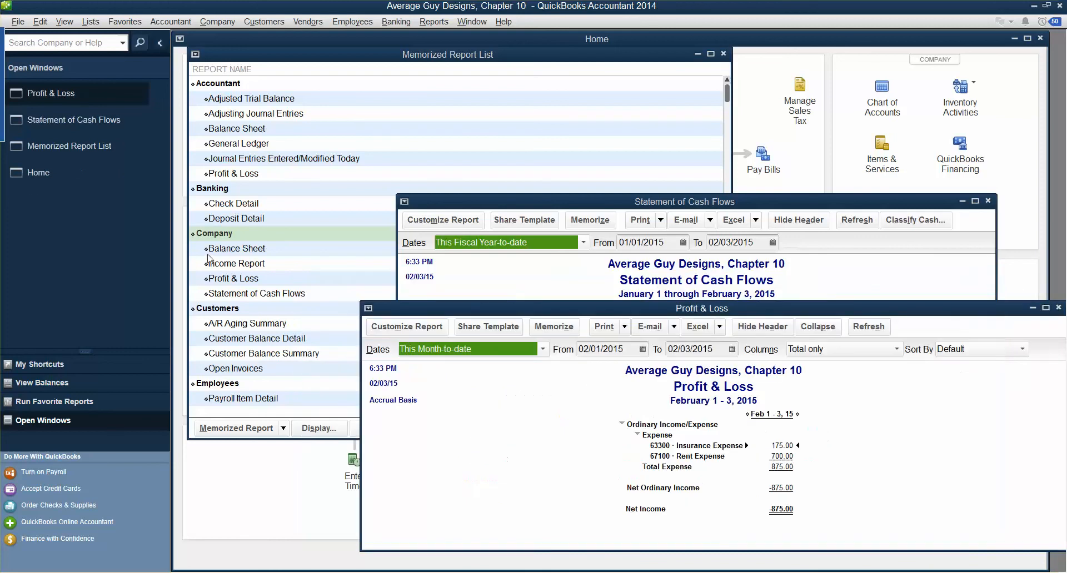
pyautogui.click(1058, 308)
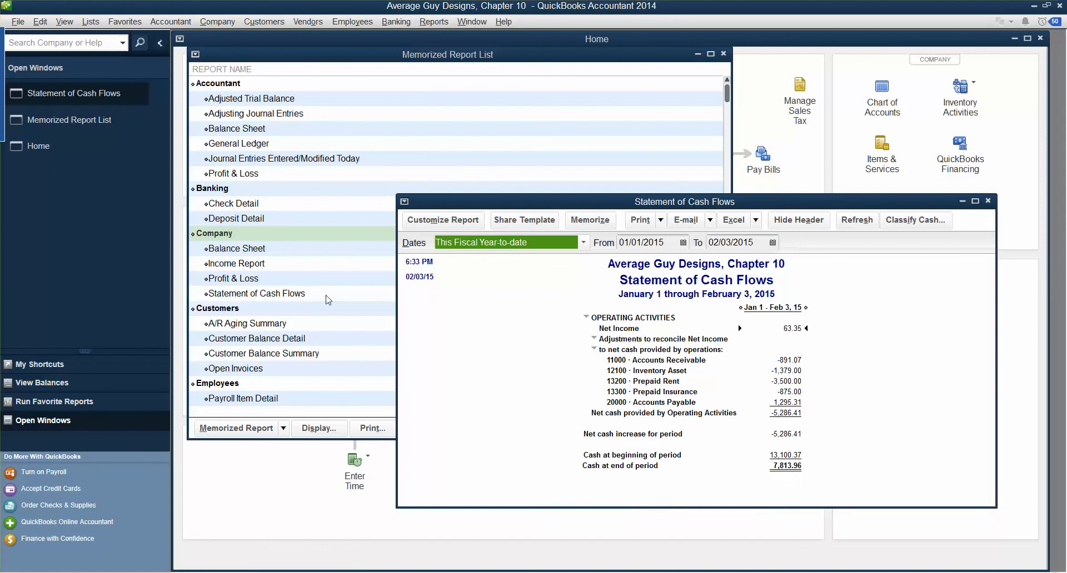
pyautogui.click(988, 202)
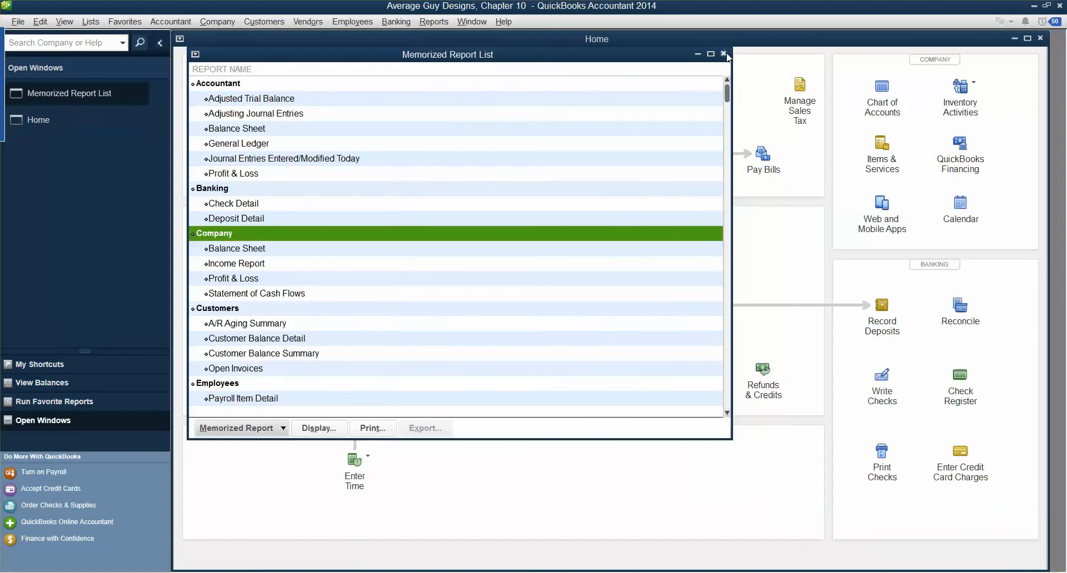
# Dismiss the Company group's right-click menu and close the Memorized Report List, leaving the Home page
pyautogui.rightClick(242, 236)
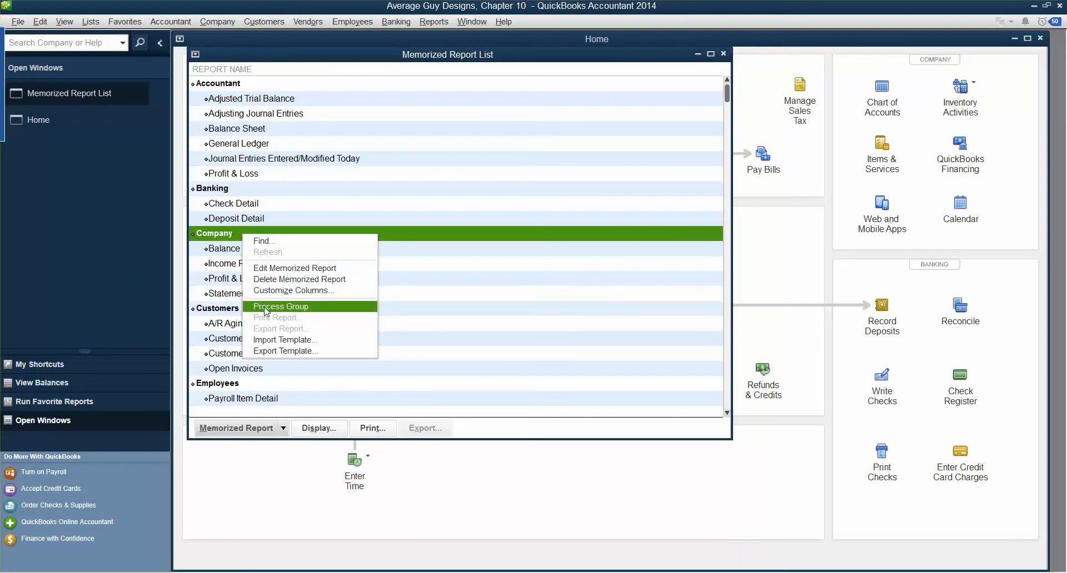
pyautogui.click(724, 54)
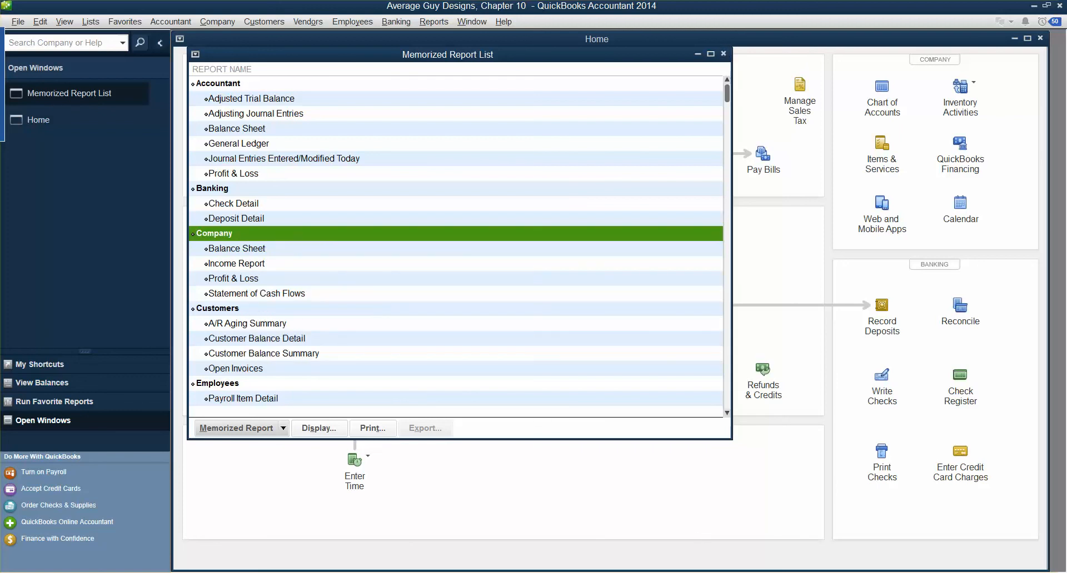
pyautogui.click(724, 54)
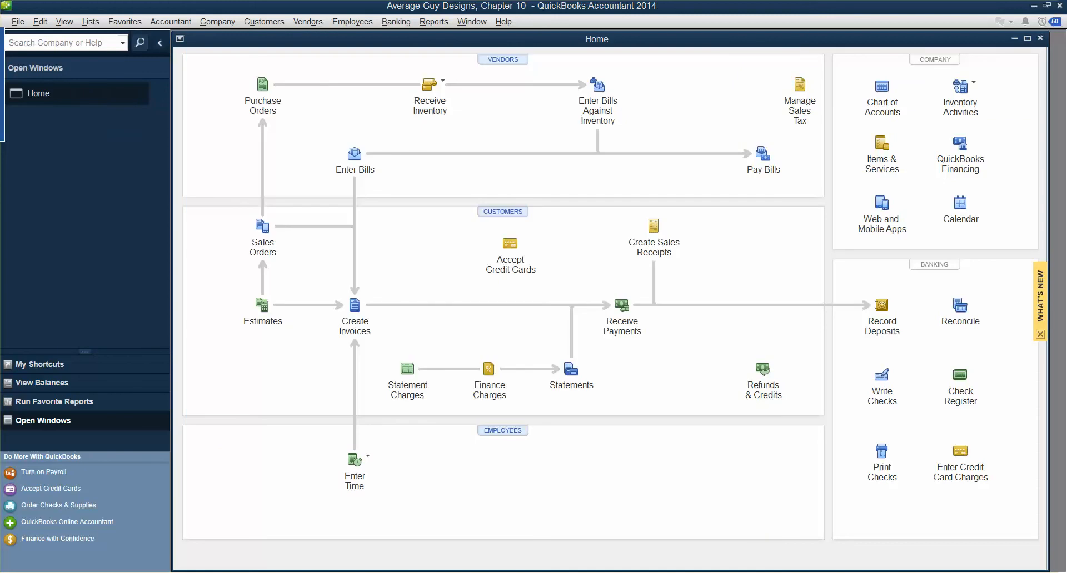